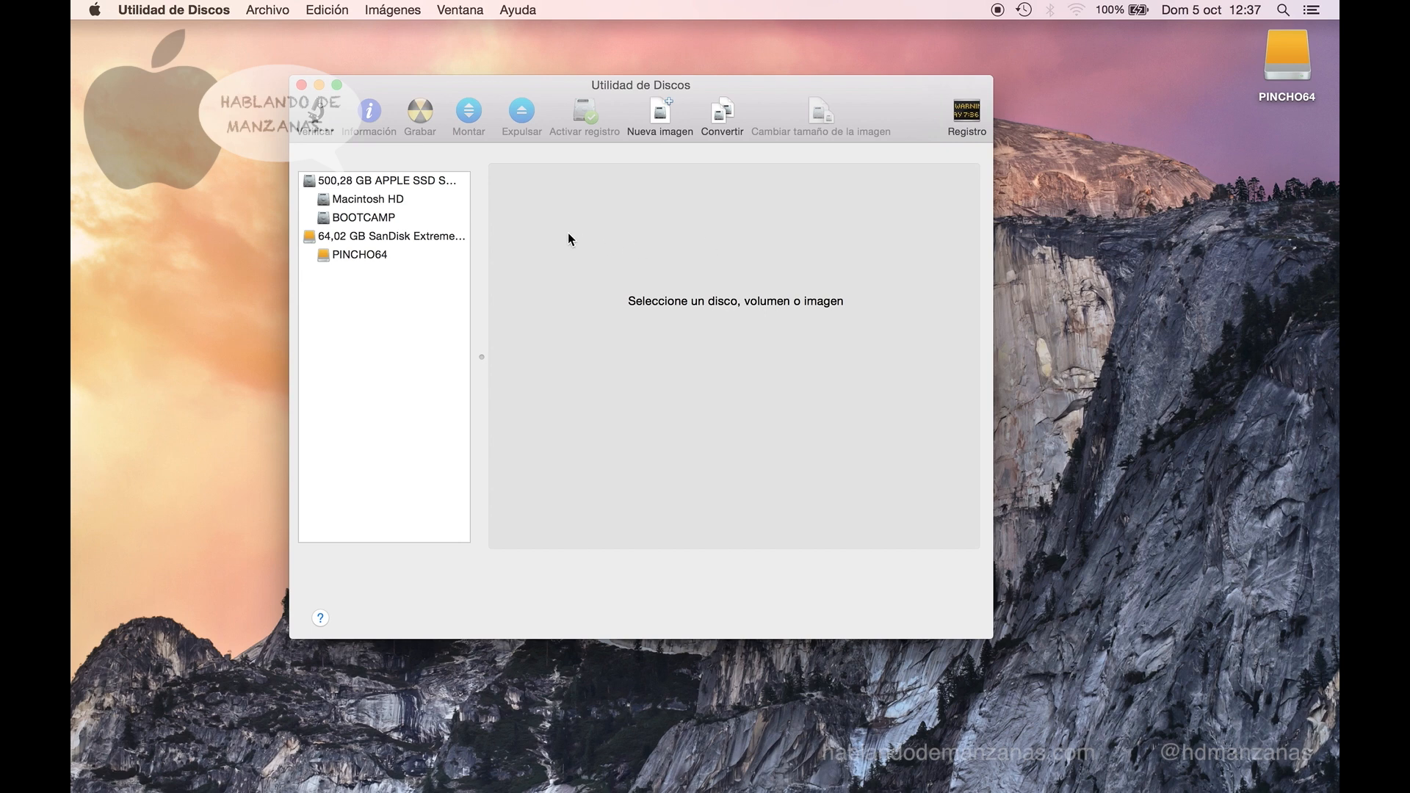
# - Erase the 64,02 GB SanDisk drive as a Mac OS Plus (con registro) volume named PINCHO64
pyautogui.click(456, 241)
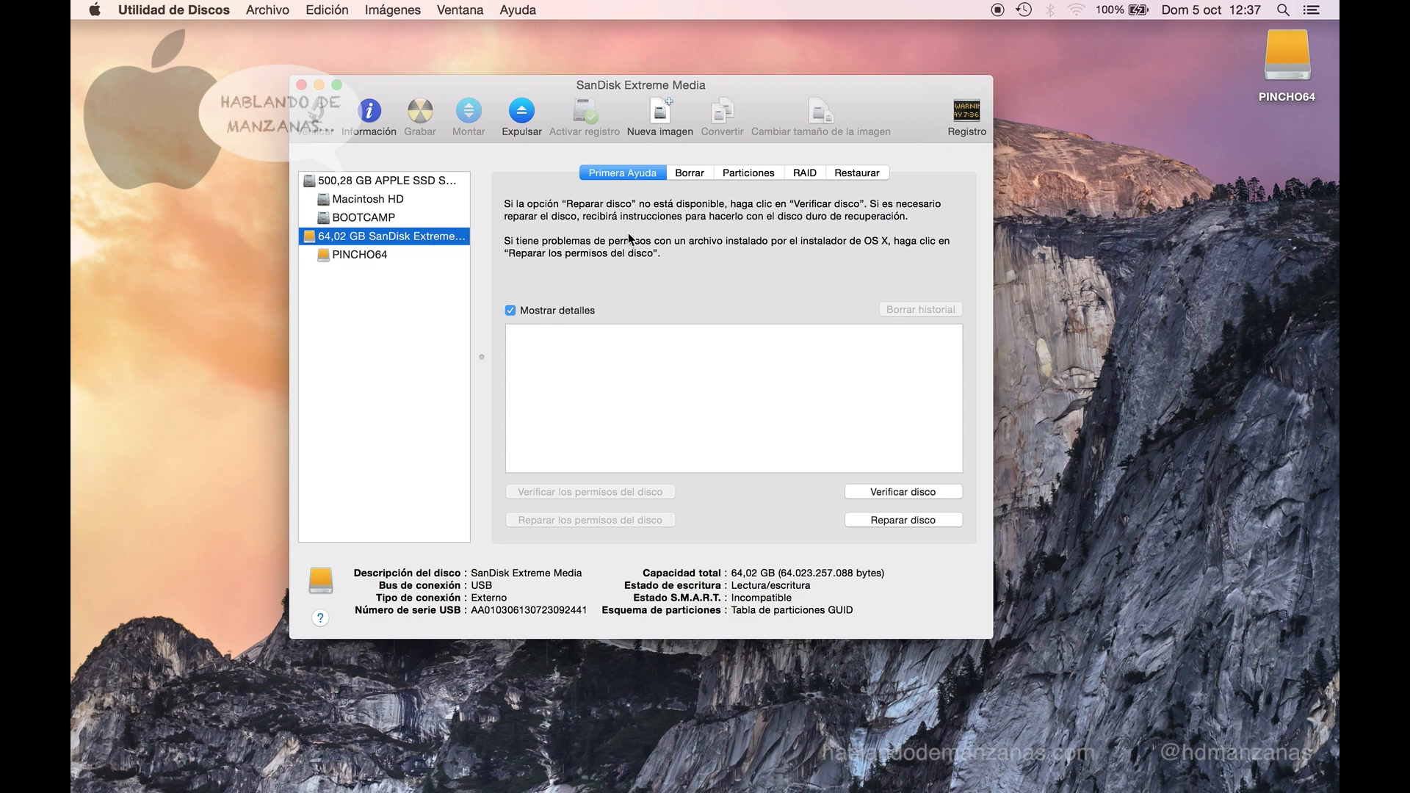
pyautogui.click(690, 173)
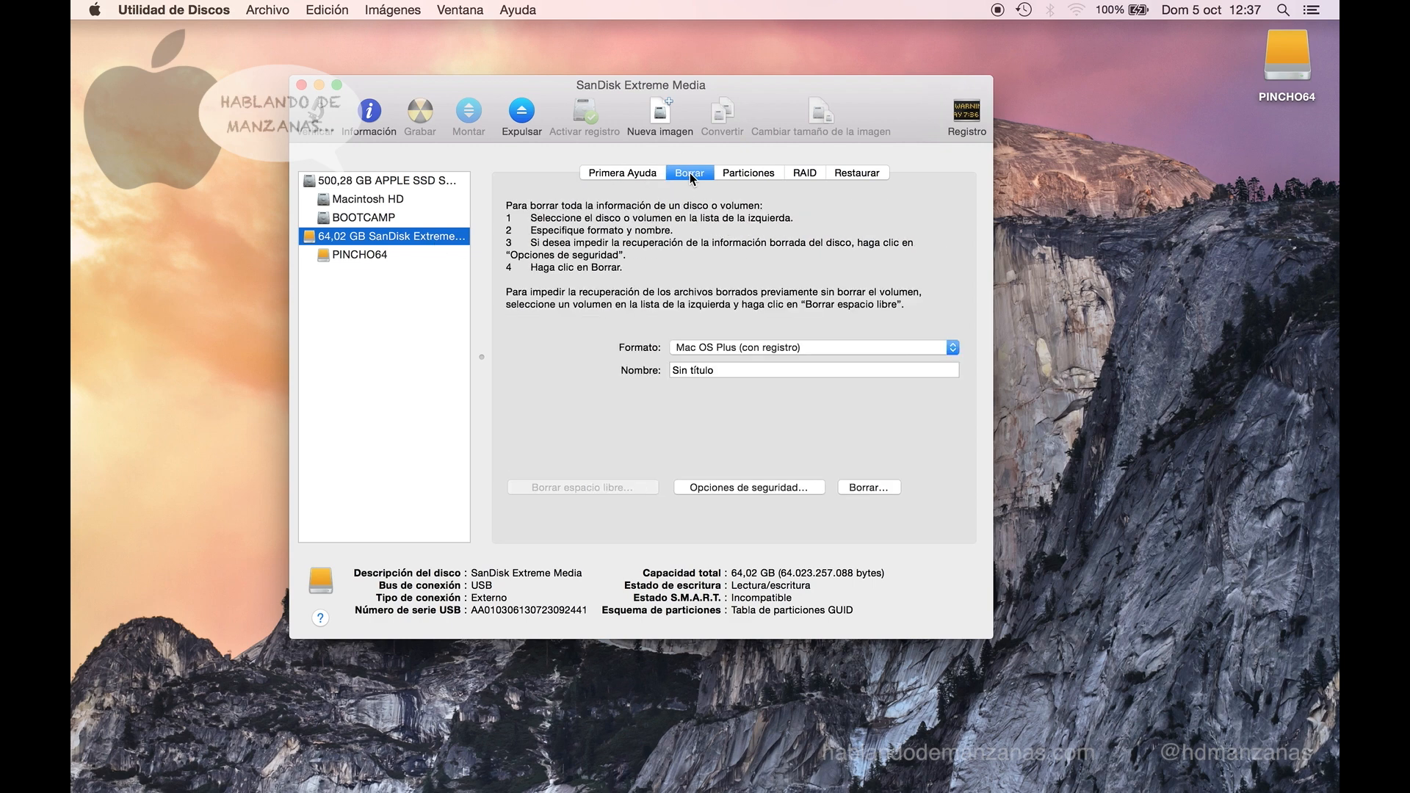
pyautogui.click(805, 350)
pyautogui.click(953, 347)
pyautogui.click(819, 370)
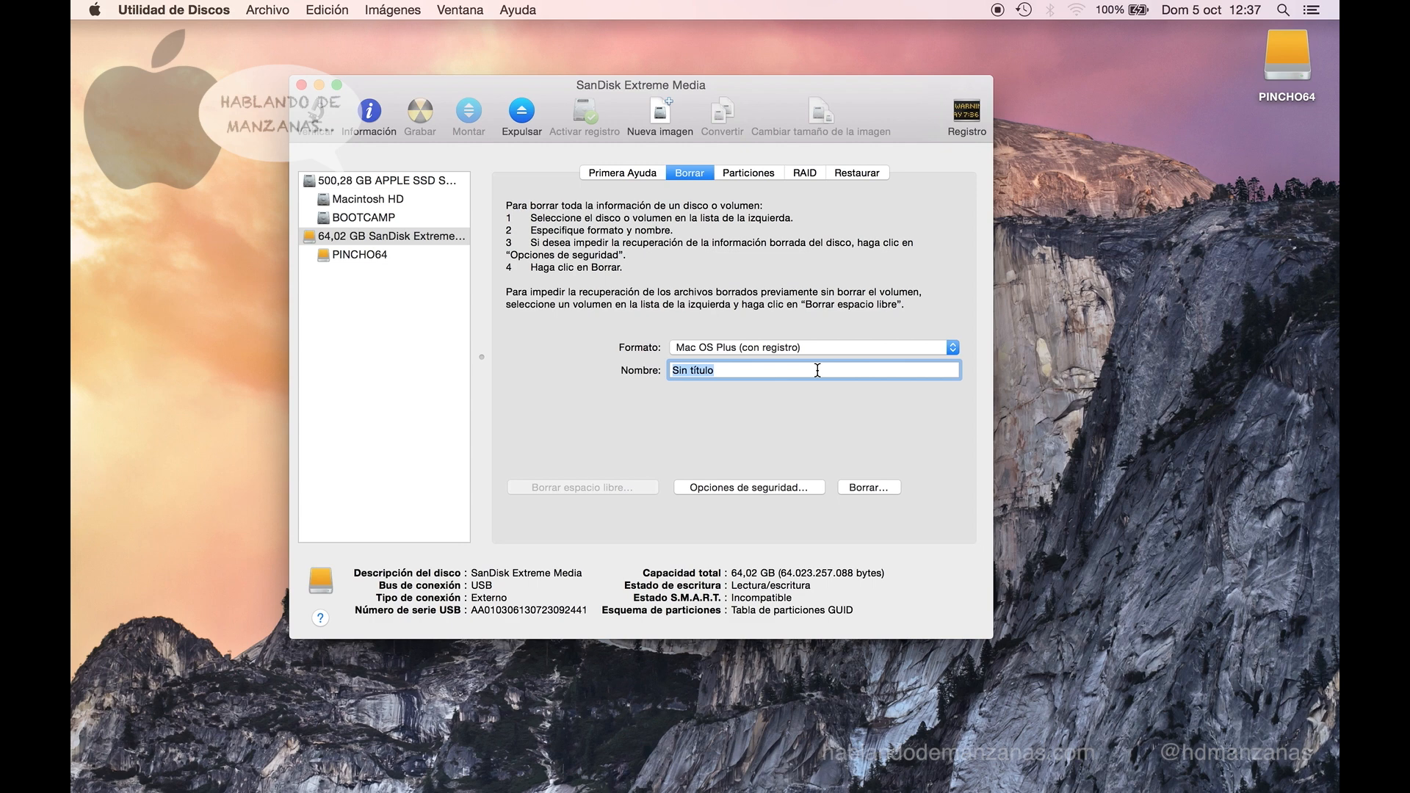
pyautogui.write('PINCHO64')
pyautogui.click(878, 486)
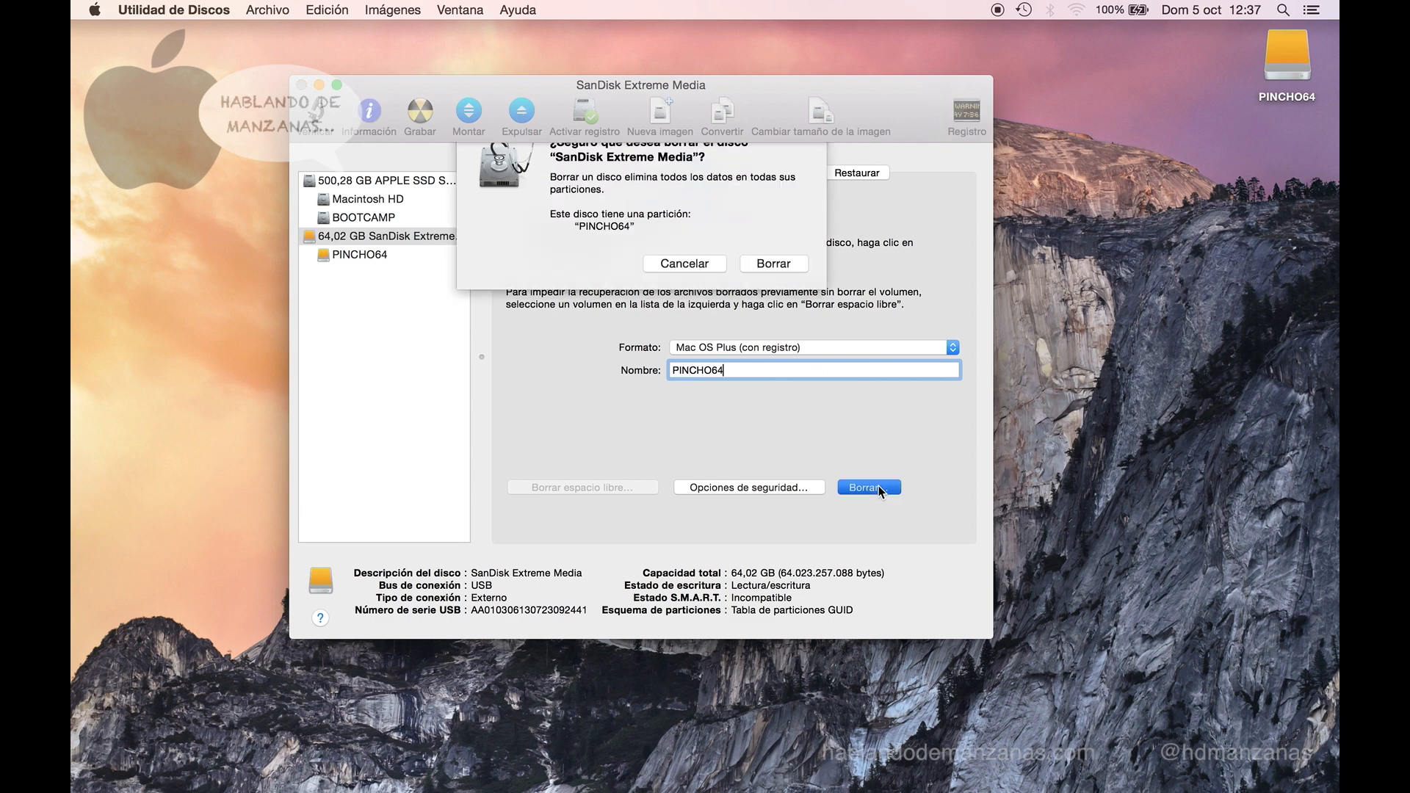
pyautogui.click(776, 293)
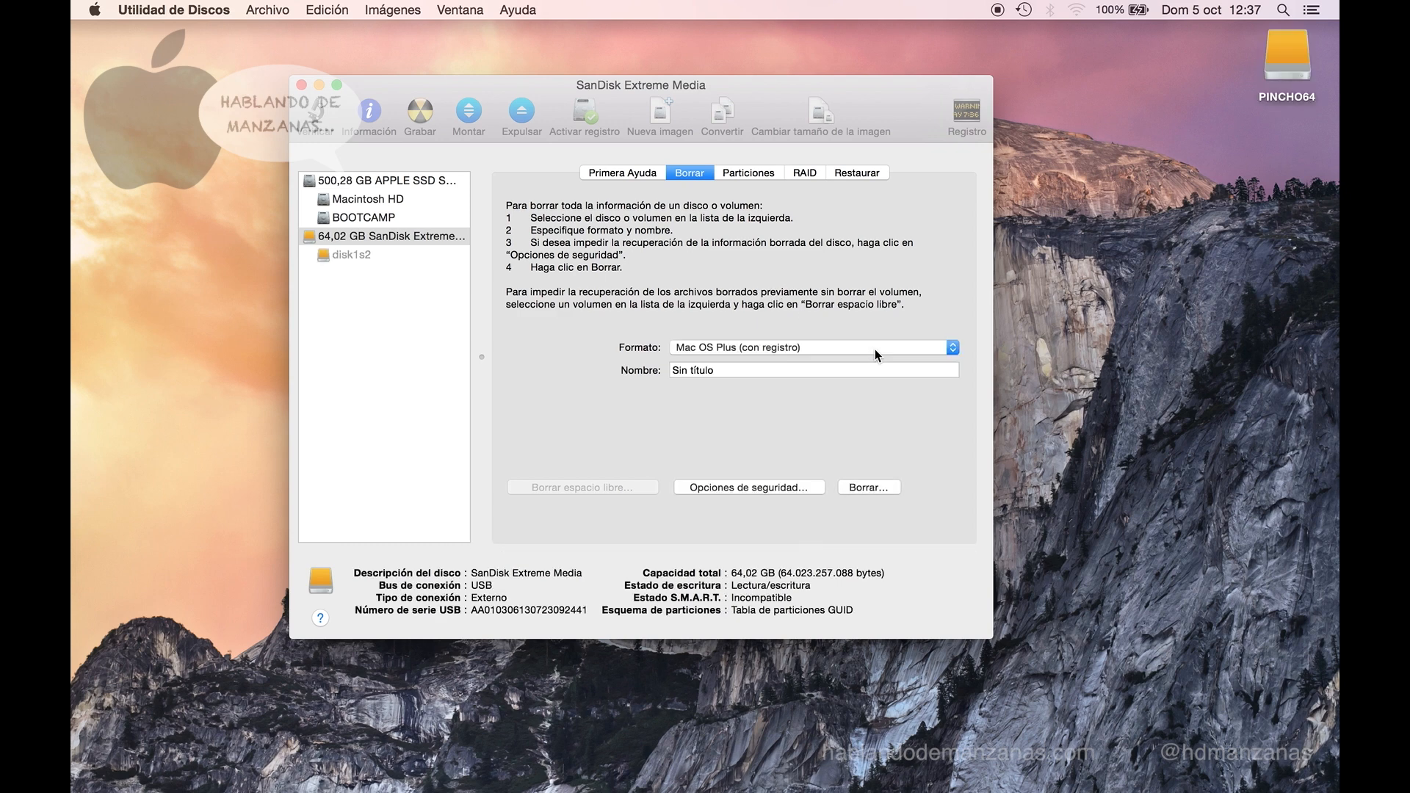
# - Open and close the new PINCHO64 volume's window, then bring up the drive's partition layout
pyautogui.doubleClick(1275, 59)
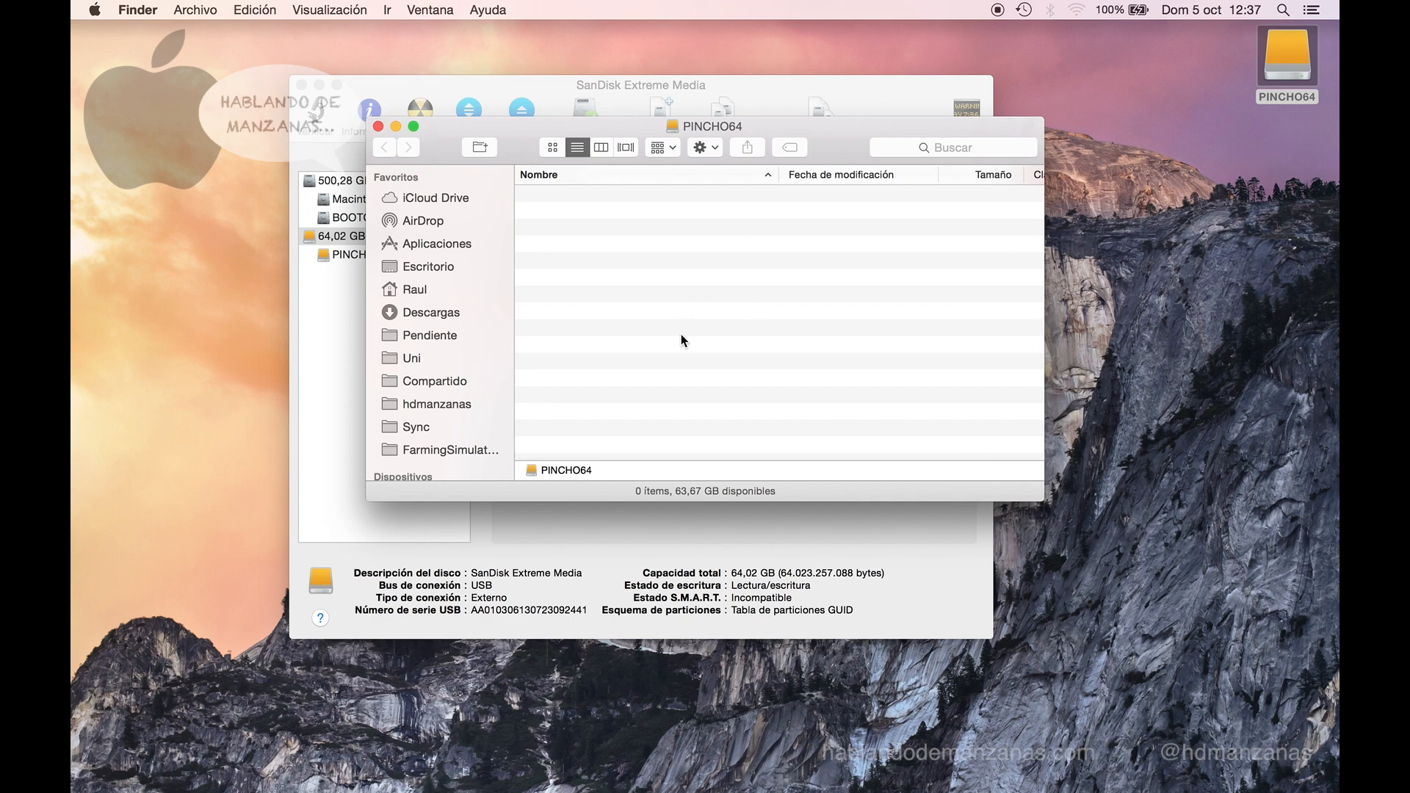
pyautogui.press('super+w')
pyautogui.click(686, 262)
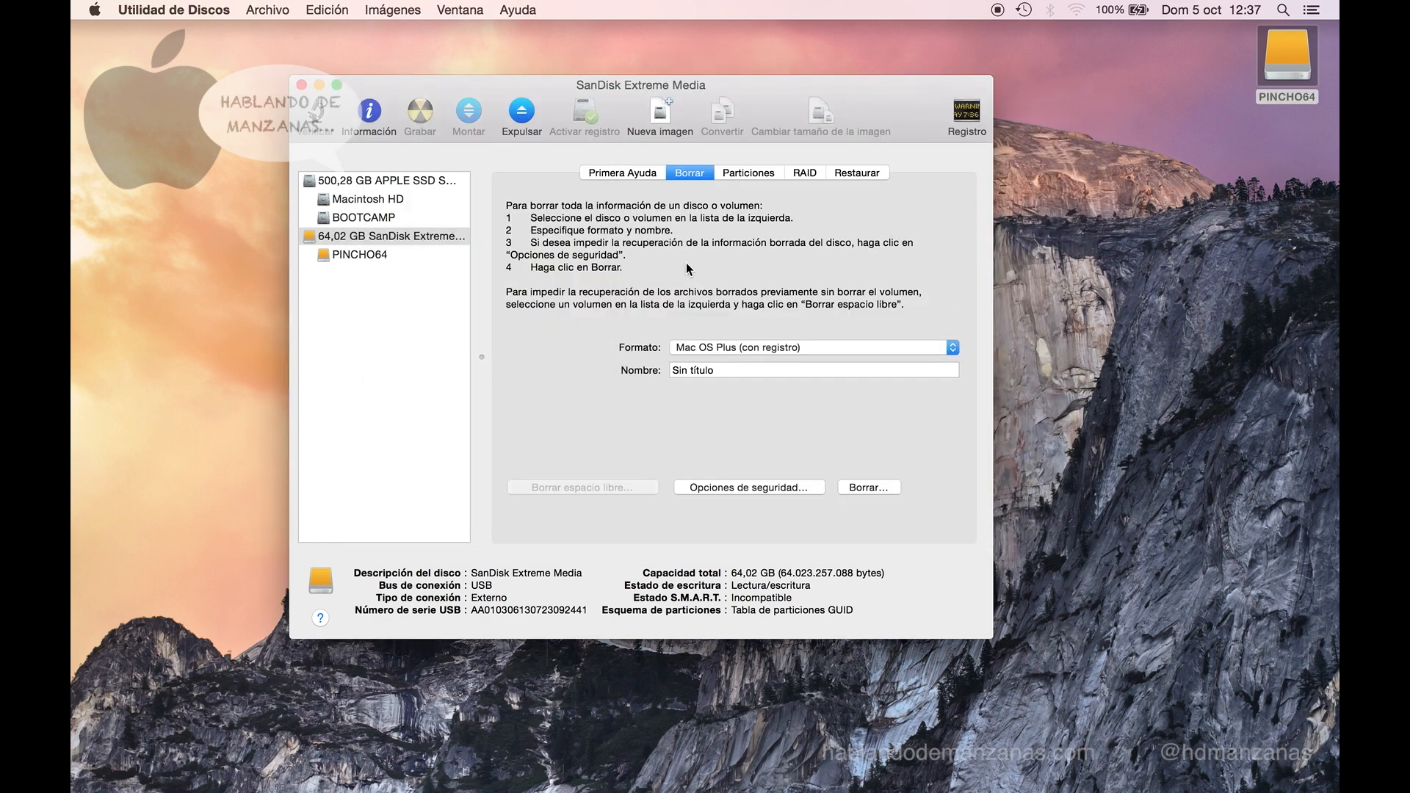
pyautogui.click(741, 175)
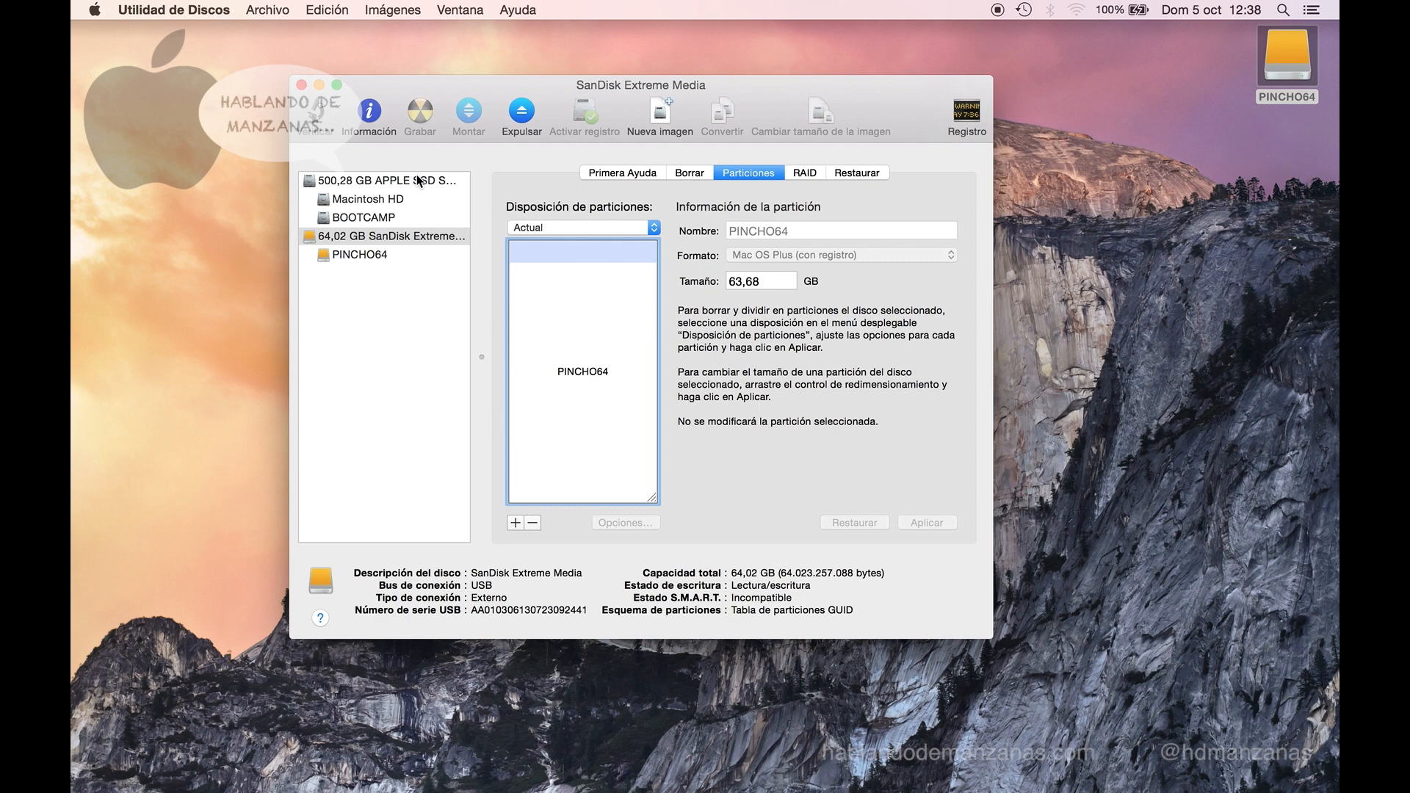
# - Add a second partition, PINCHO64 2, to the SanDisk drive
pyautogui.click(431, 237)
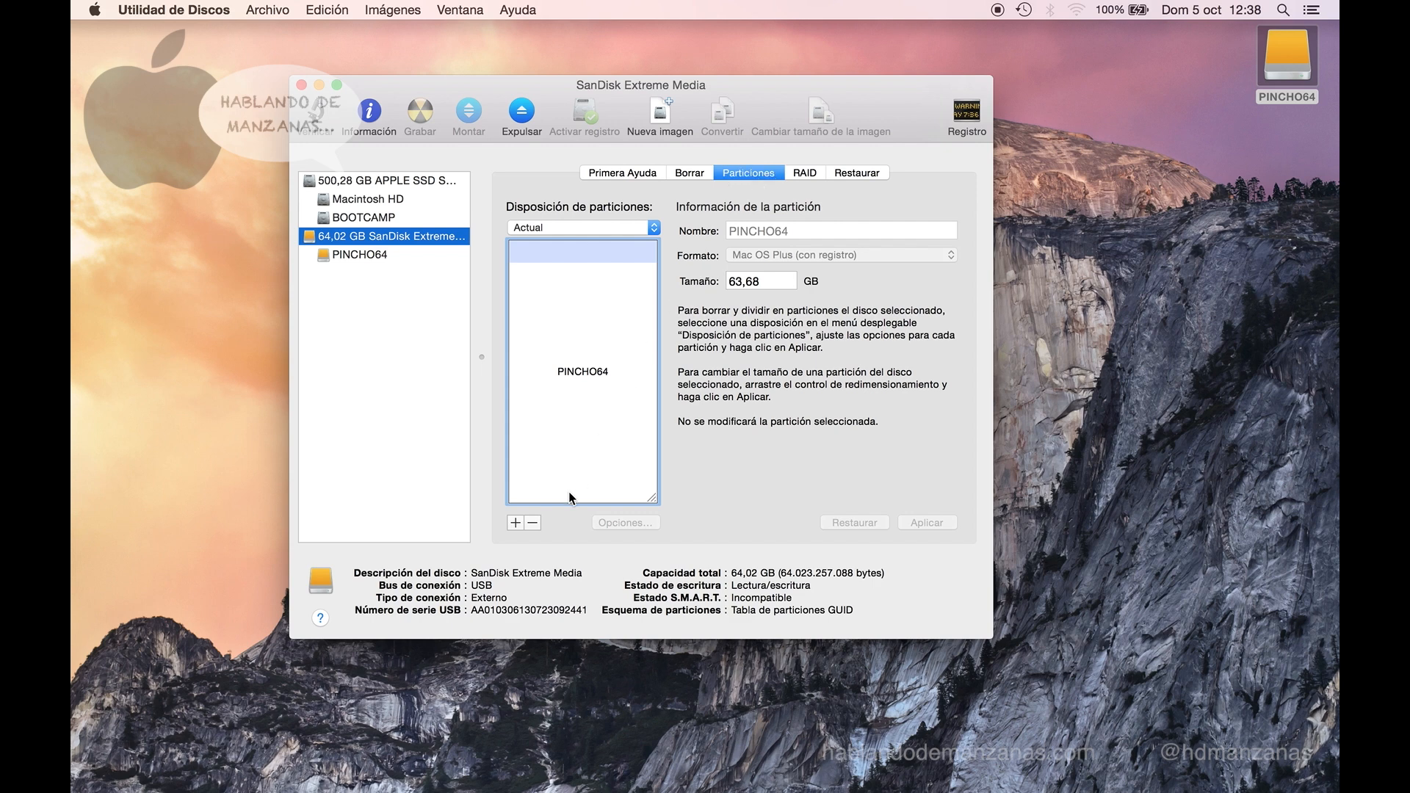
pyautogui.click(515, 522)
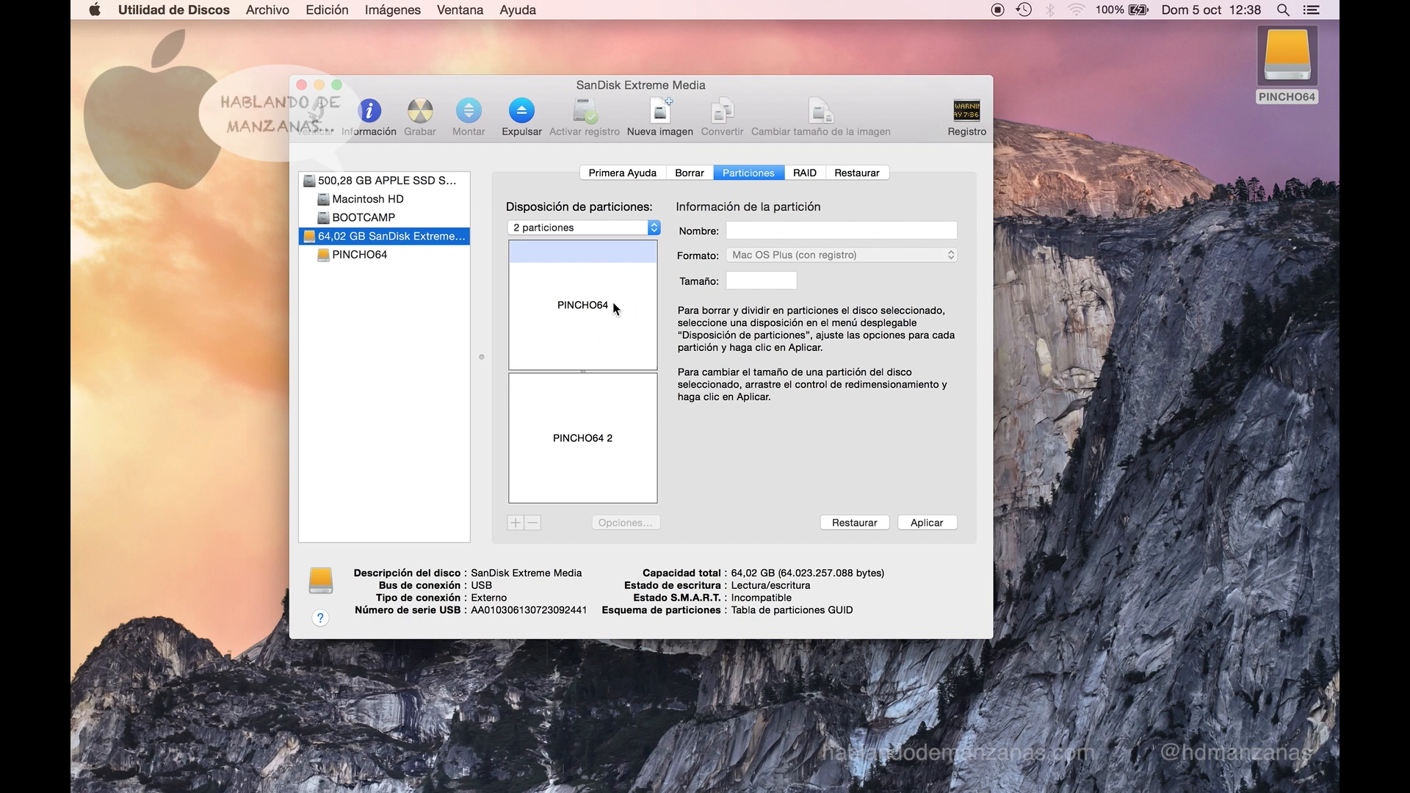
pyautogui.click(594, 412)
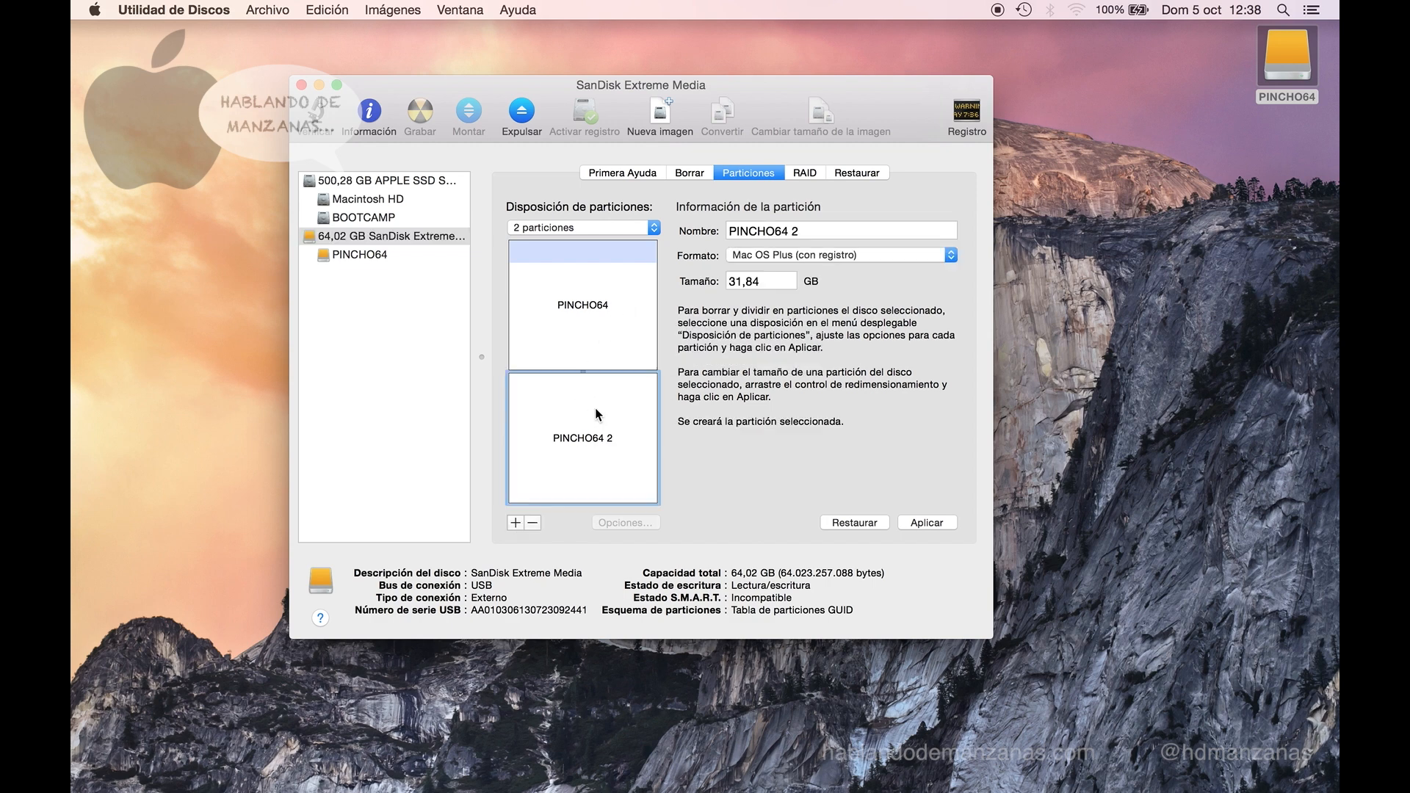
pyautogui.click(612, 312)
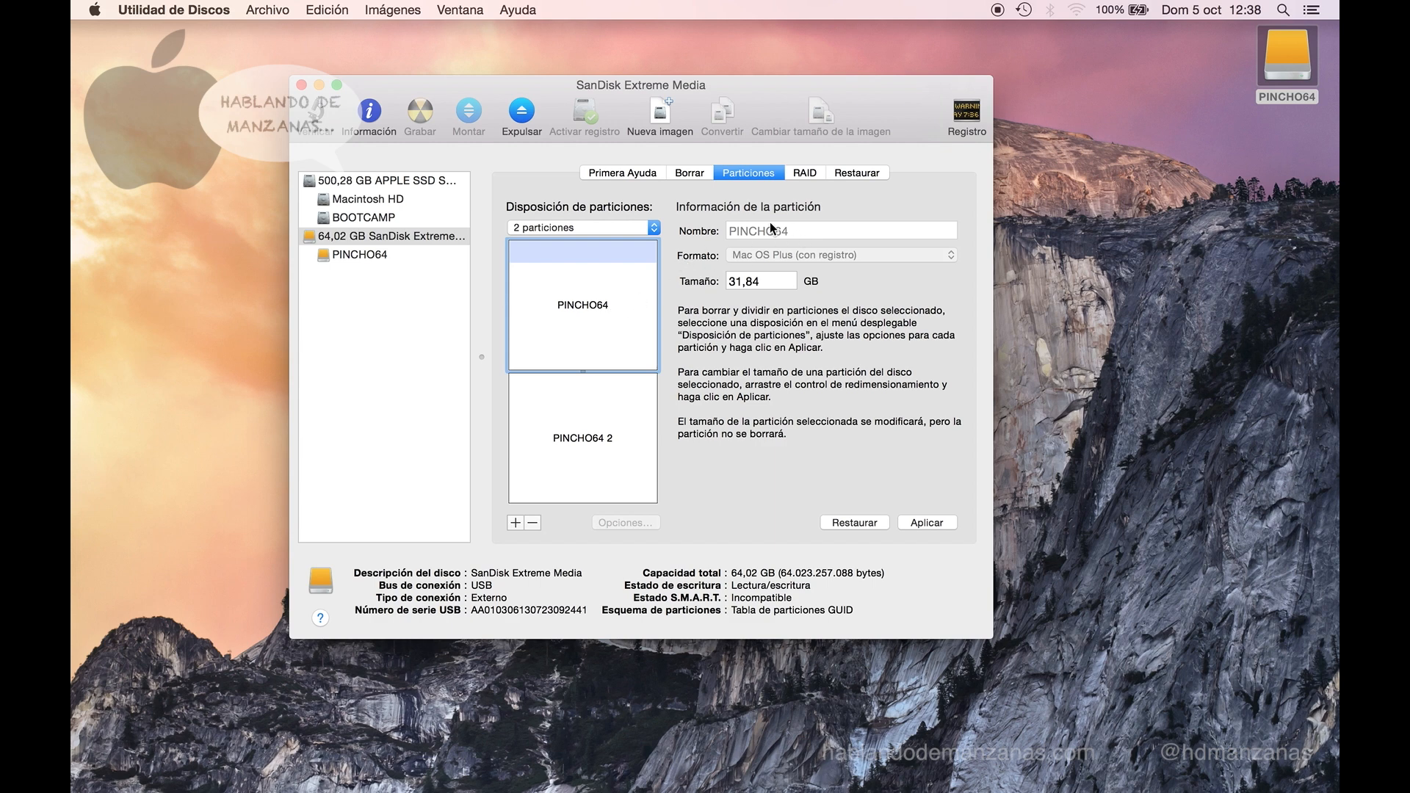
pyautogui.click(606, 436)
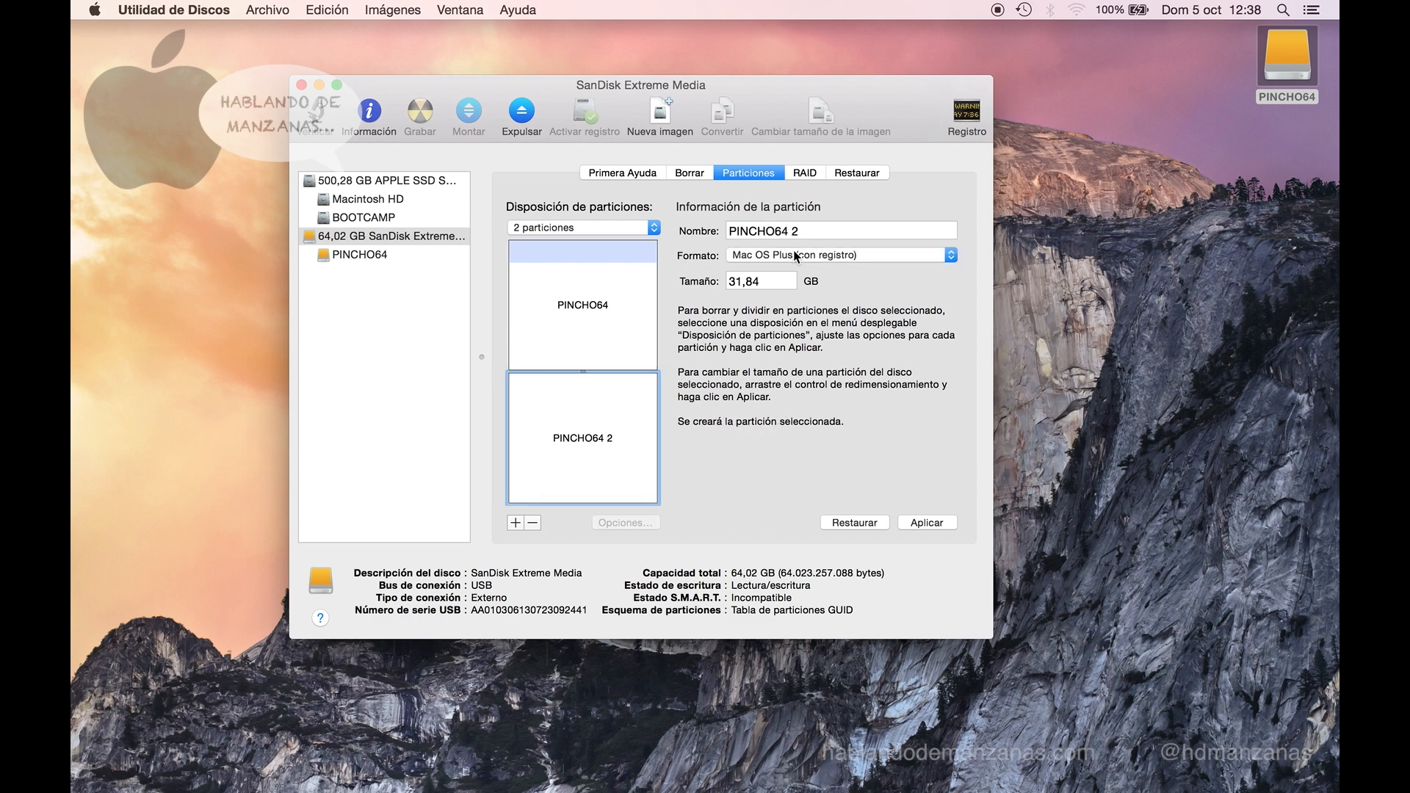
# - Rename the second partition WINDOWS, format it MS-DOS (FAT), and clear its 31,84 size
pyautogui.doubleClick(811, 232)
pyautogui.tripleClick(811, 232)
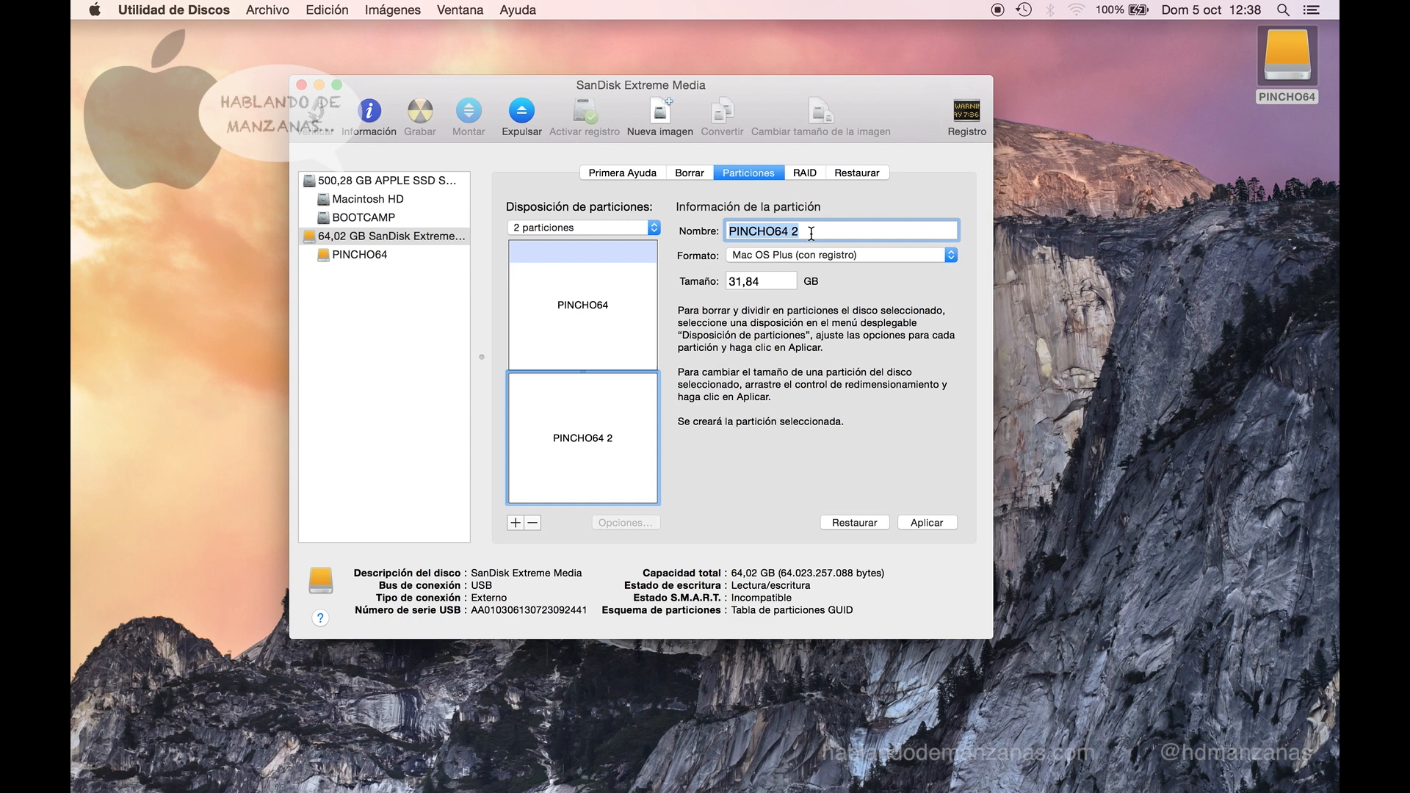
pyautogui.write('WINDOWS')
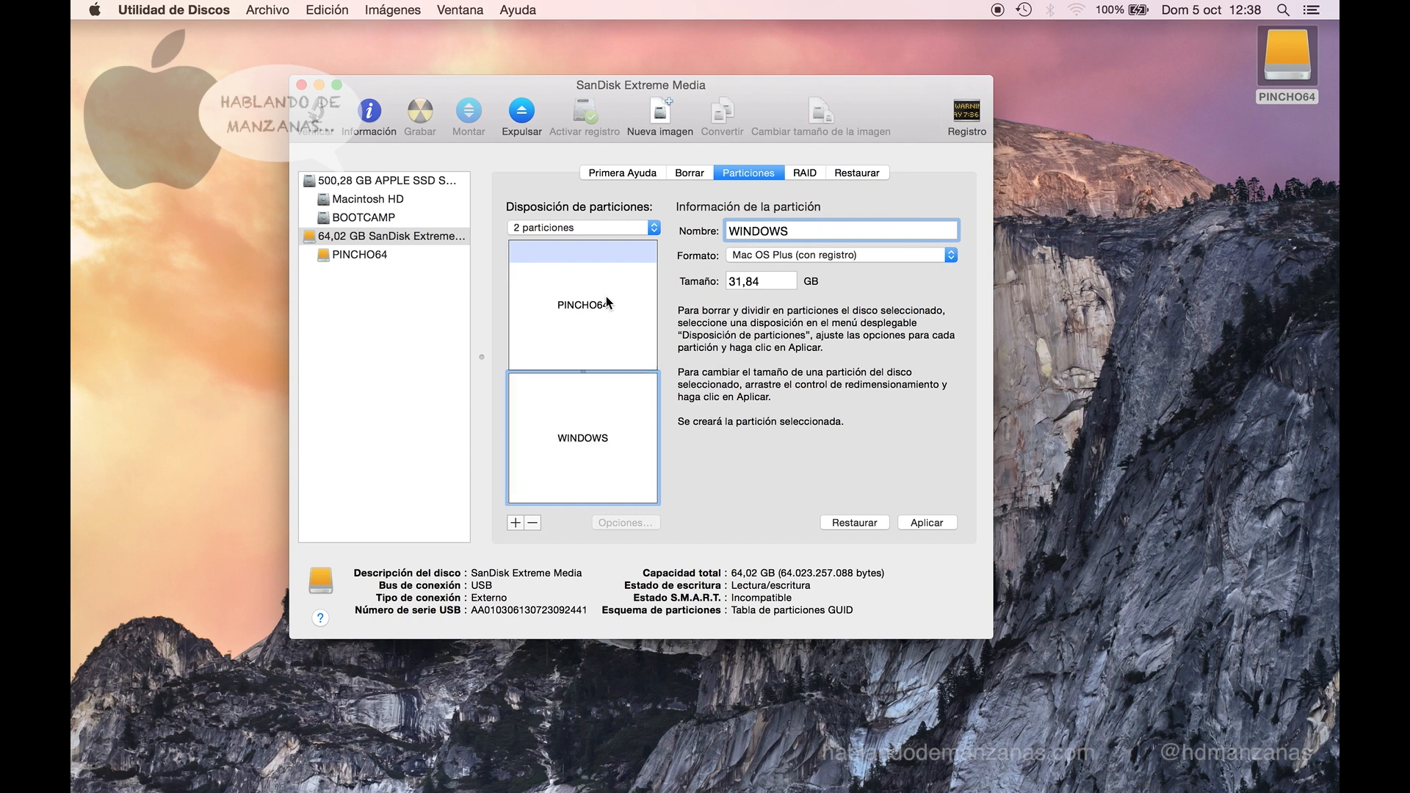
pyautogui.moveTo(606, 297)
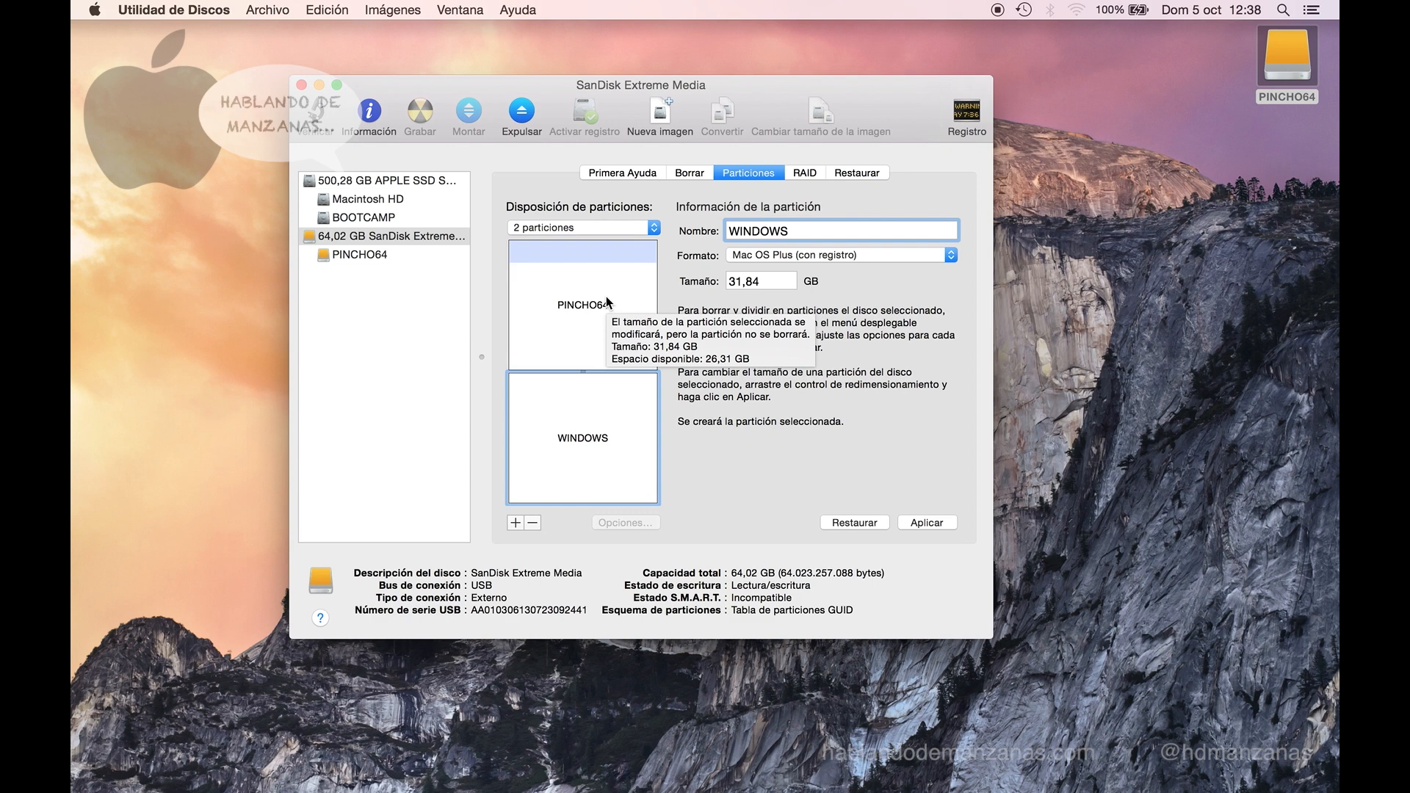
pyautogui.click(848, 256)
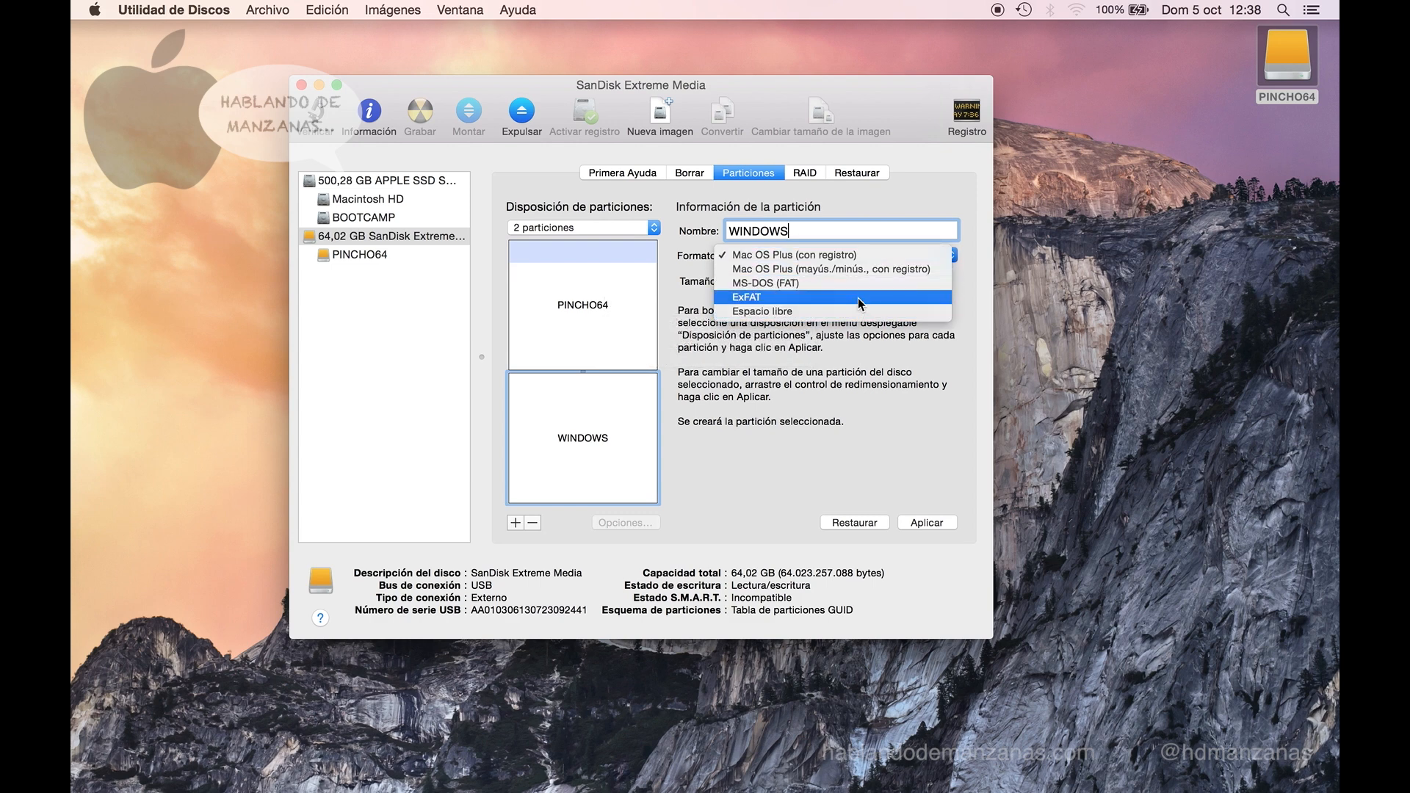
pyautogui.click(865, 283)
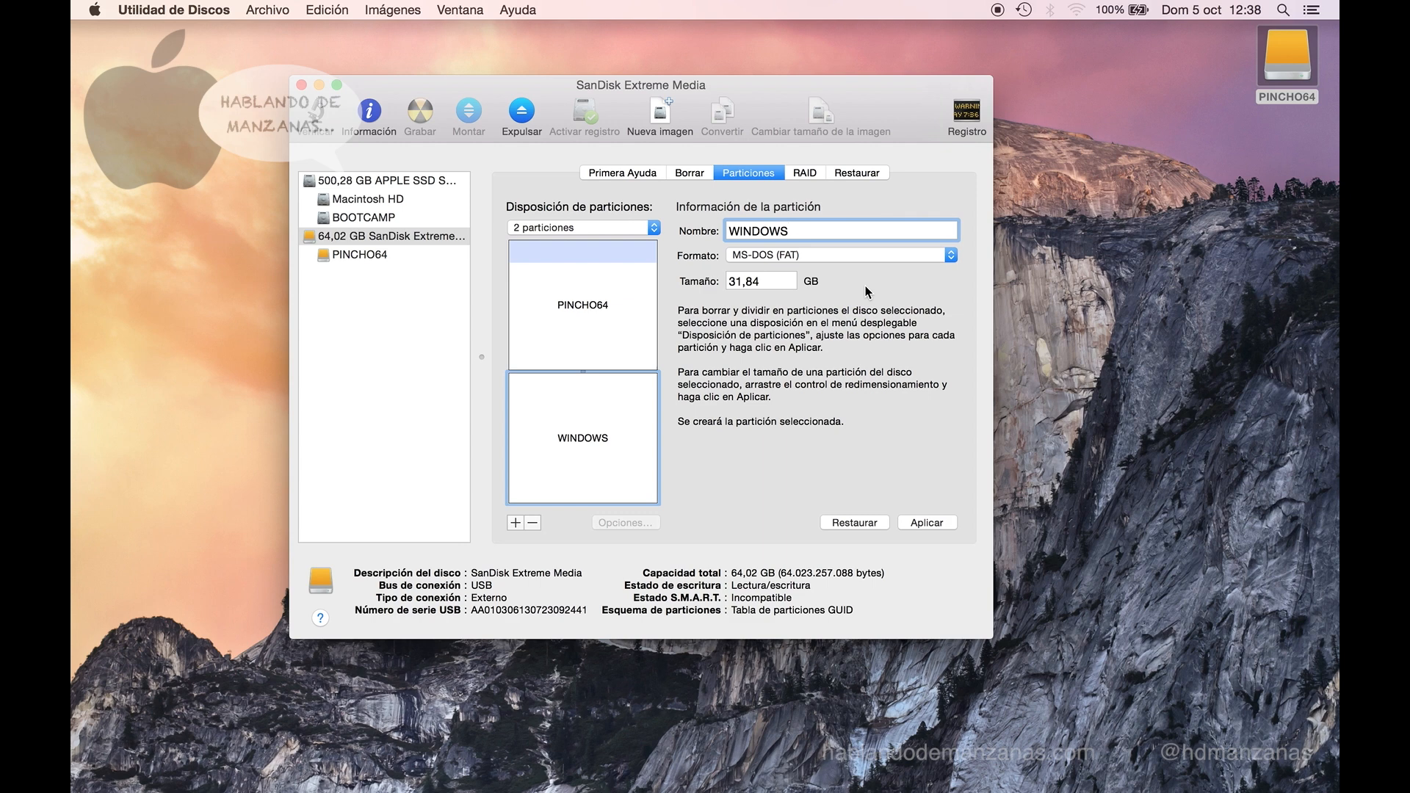
pyautogui.click(770, 285)
pyautogui.doubleClick(770, 285)
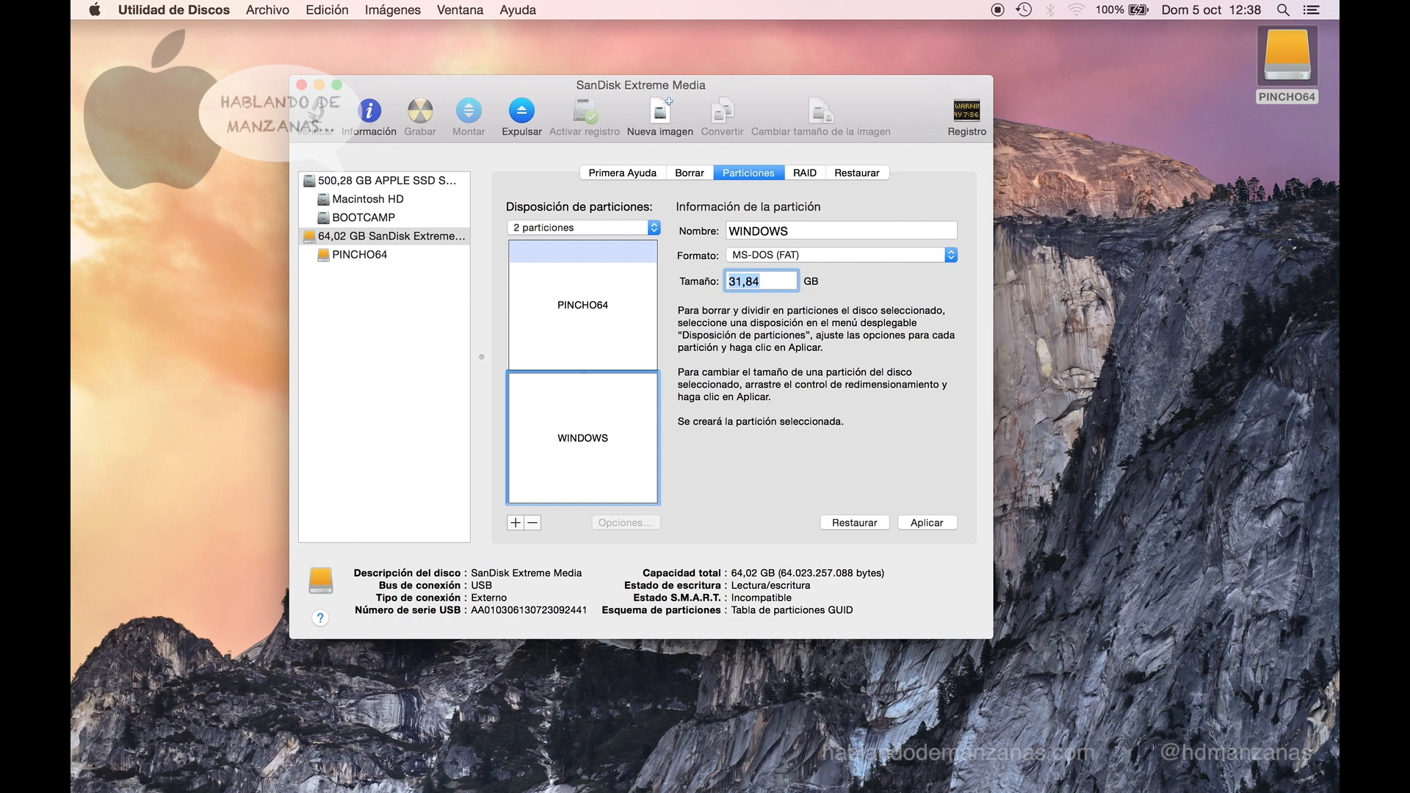
pyautogui.press('BackSpace')
# - Resize the WINDOWS partition to 9 GB and apply the new partition layout
pyautogui.click(586, 328)
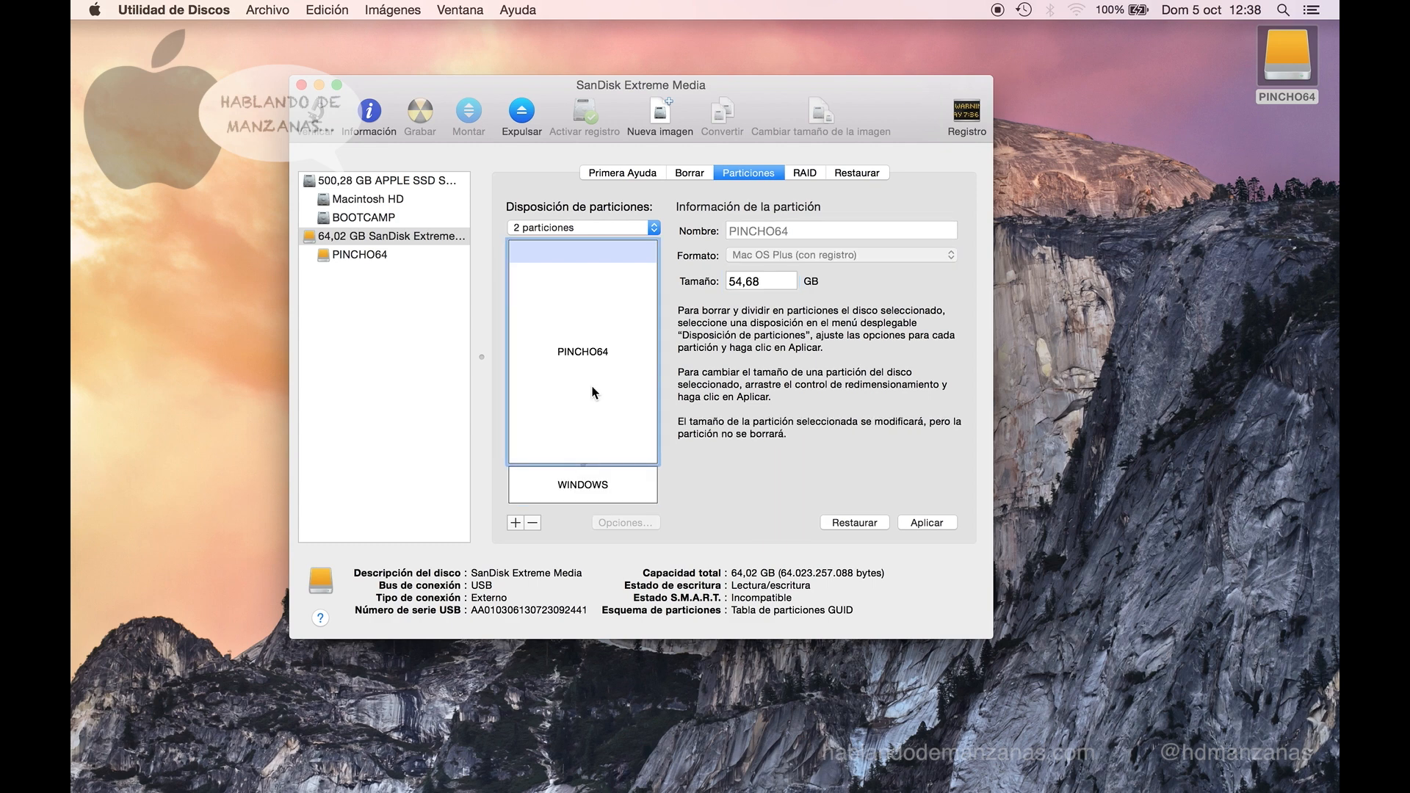
pyautogui.click(598, 482)
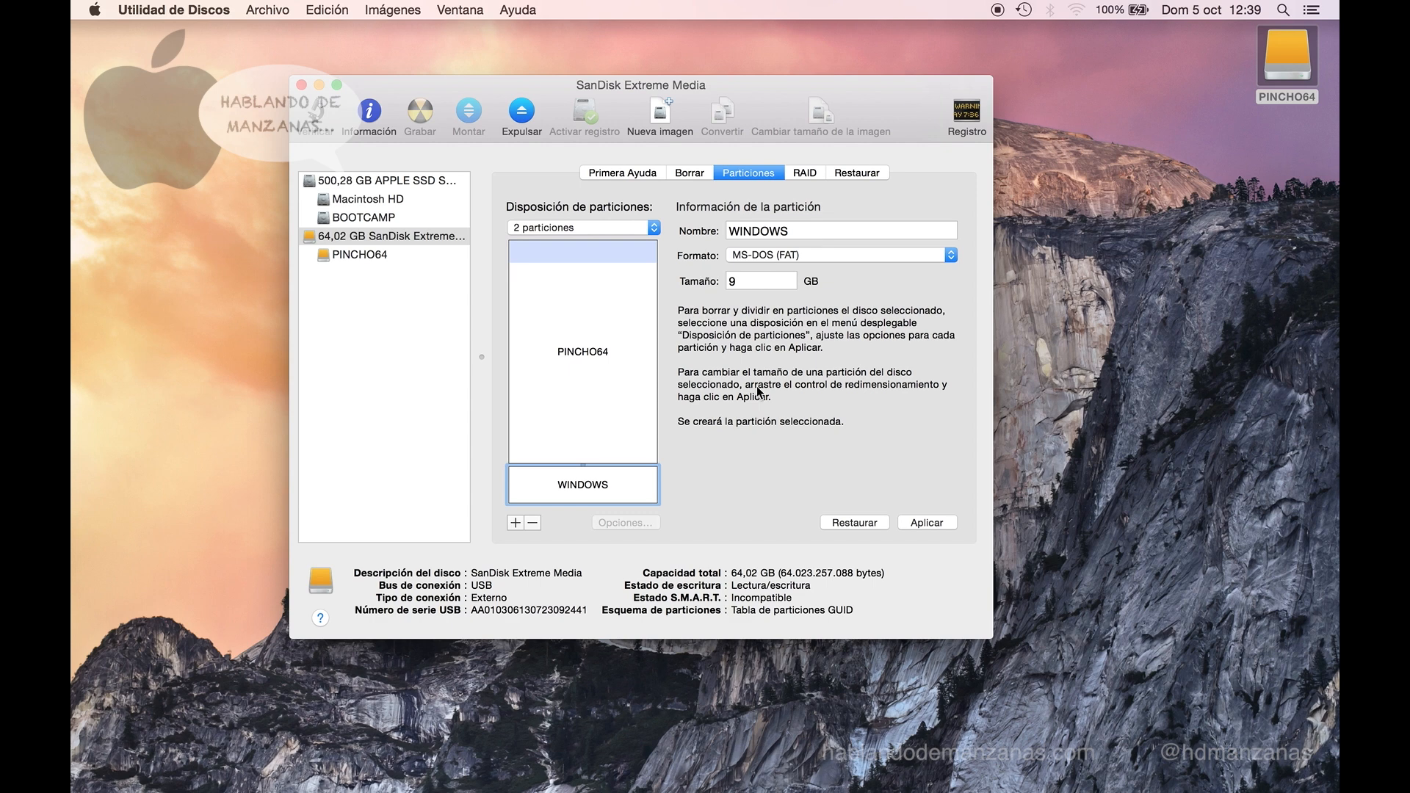
pyautogui.click(936, 523)
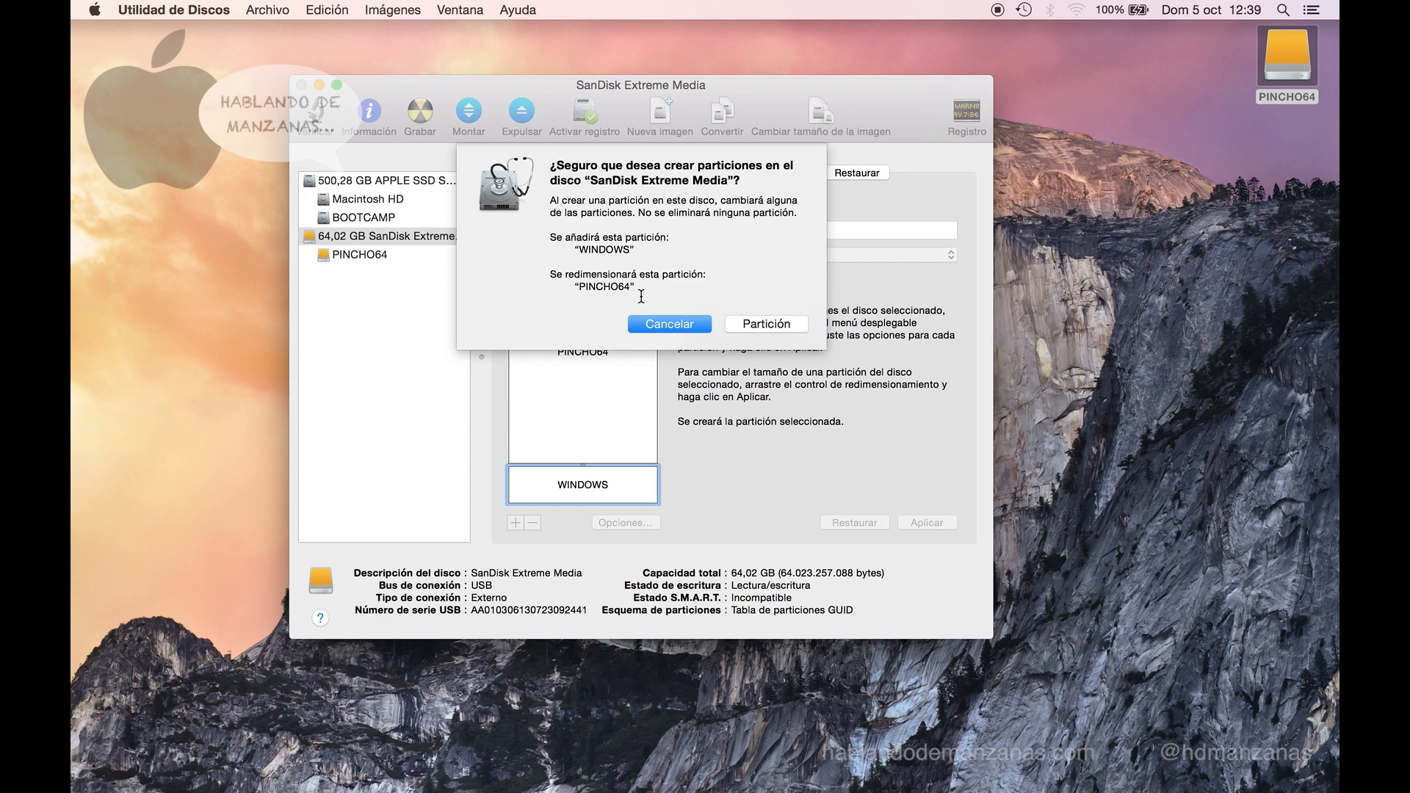
pyautogui.click(787, 324)
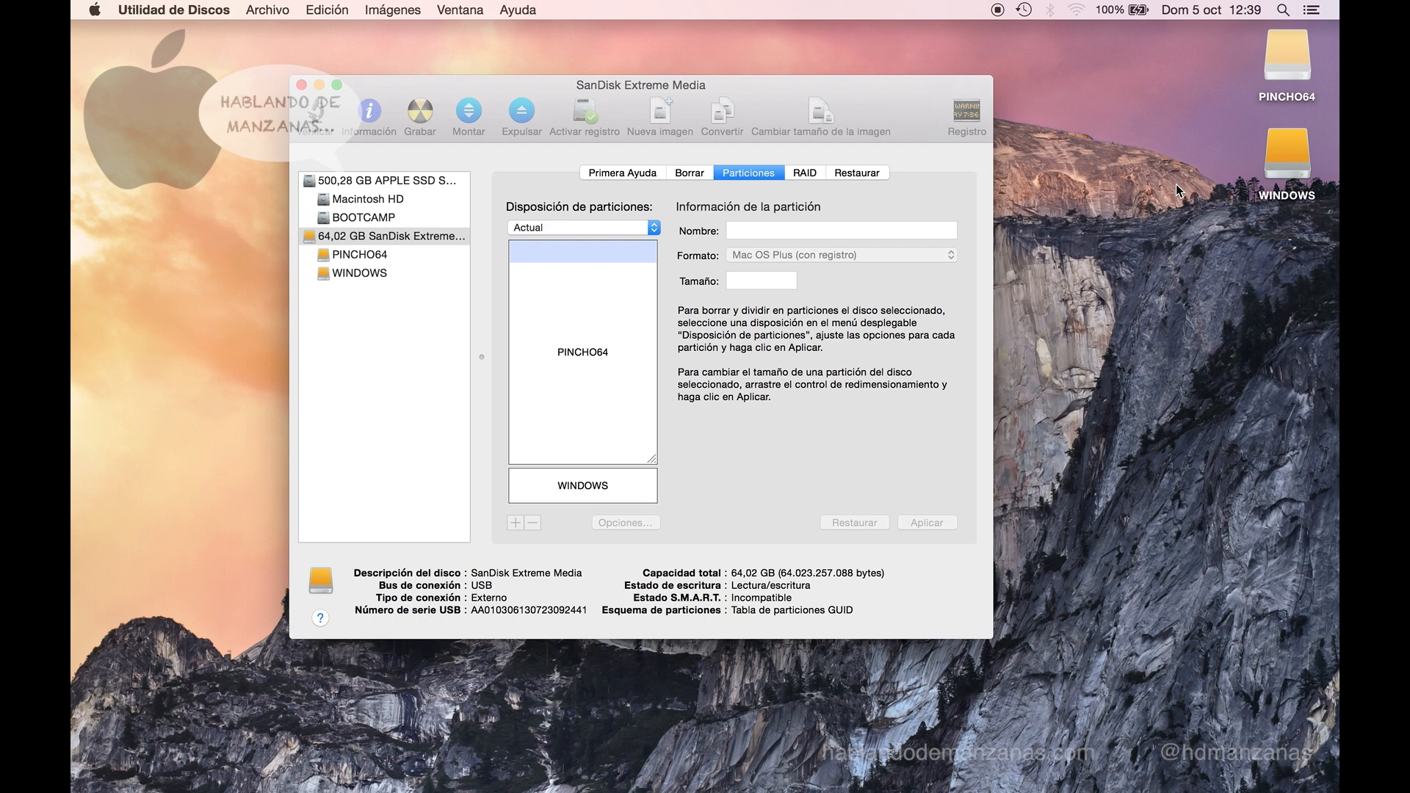
# - Take a full-screen screenshot and copy it from the desktop onto the WINDOWS drive
pyautogui.click(1285, 59)
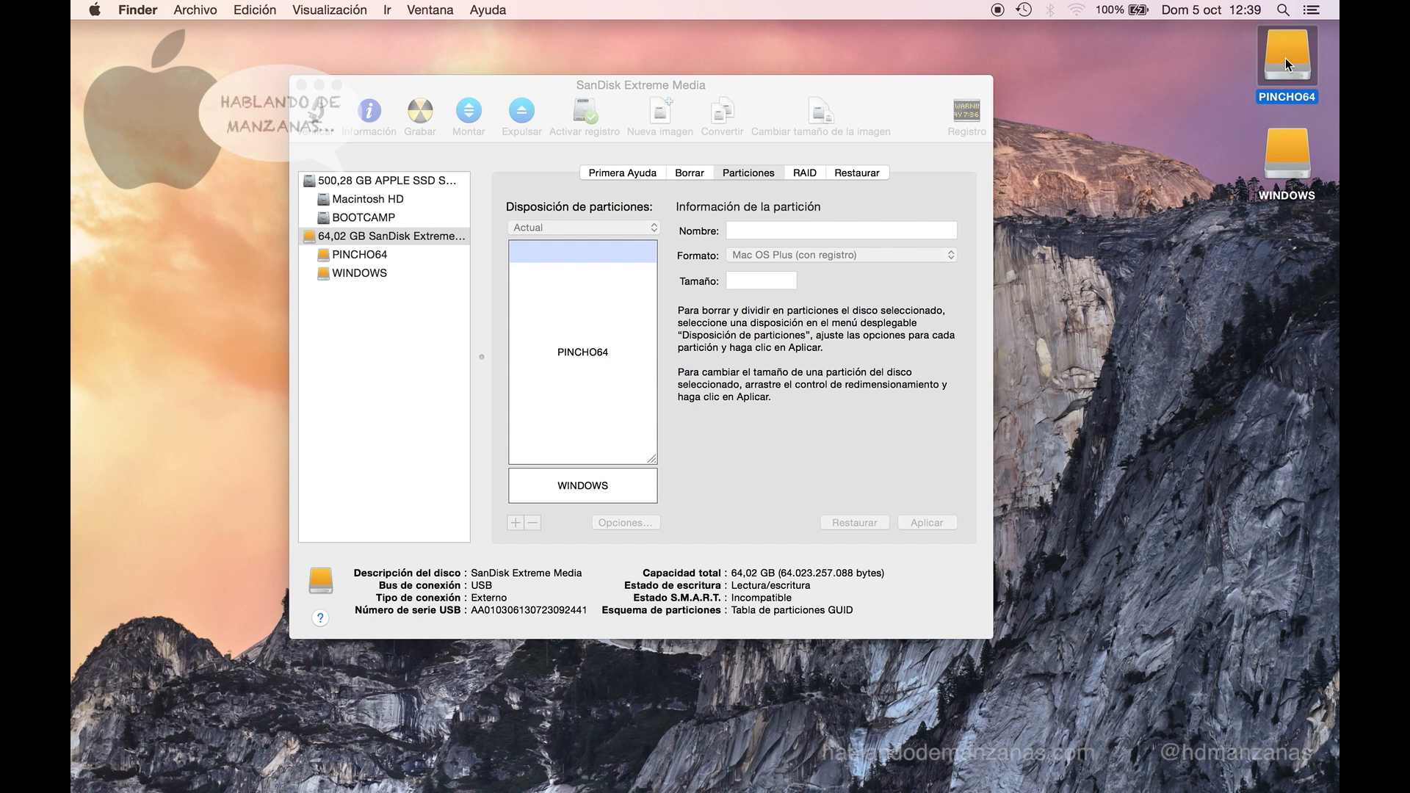
pyautogui.click(1288, 141)
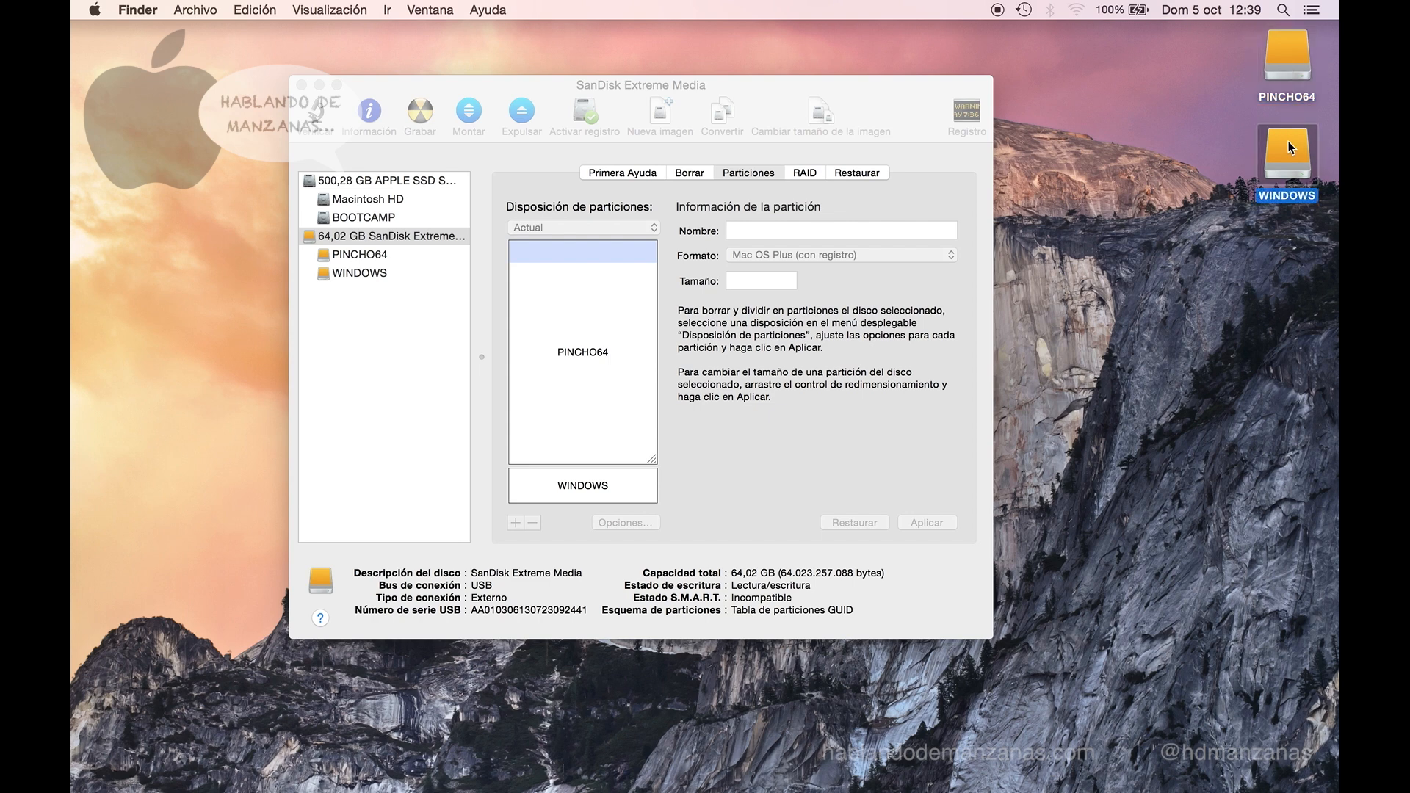
pyautogui.click(853, 407)
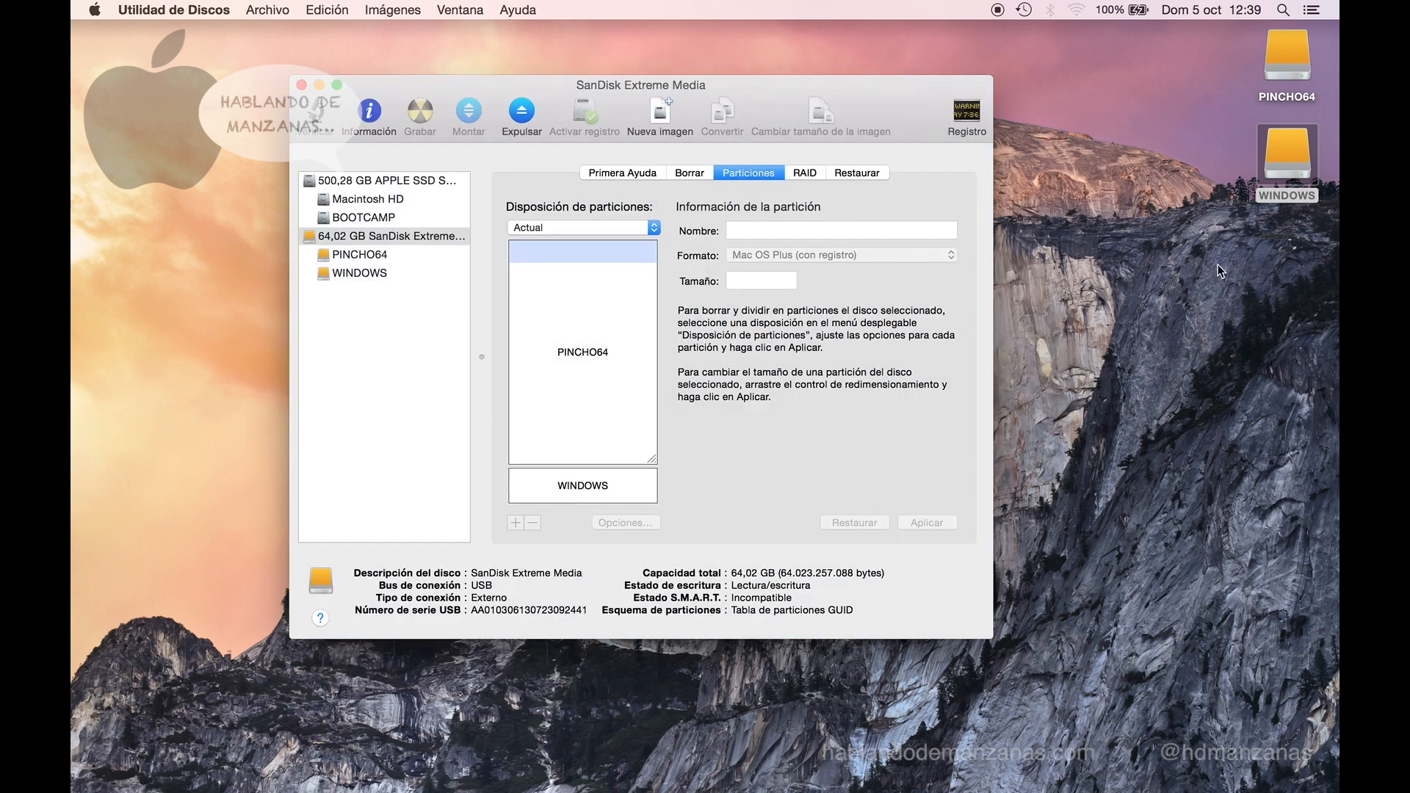
pyautogui.press('super+shift+3')
pyautogui.moveTo(1287, 249); pyautogui.dragTo(1292, 147)
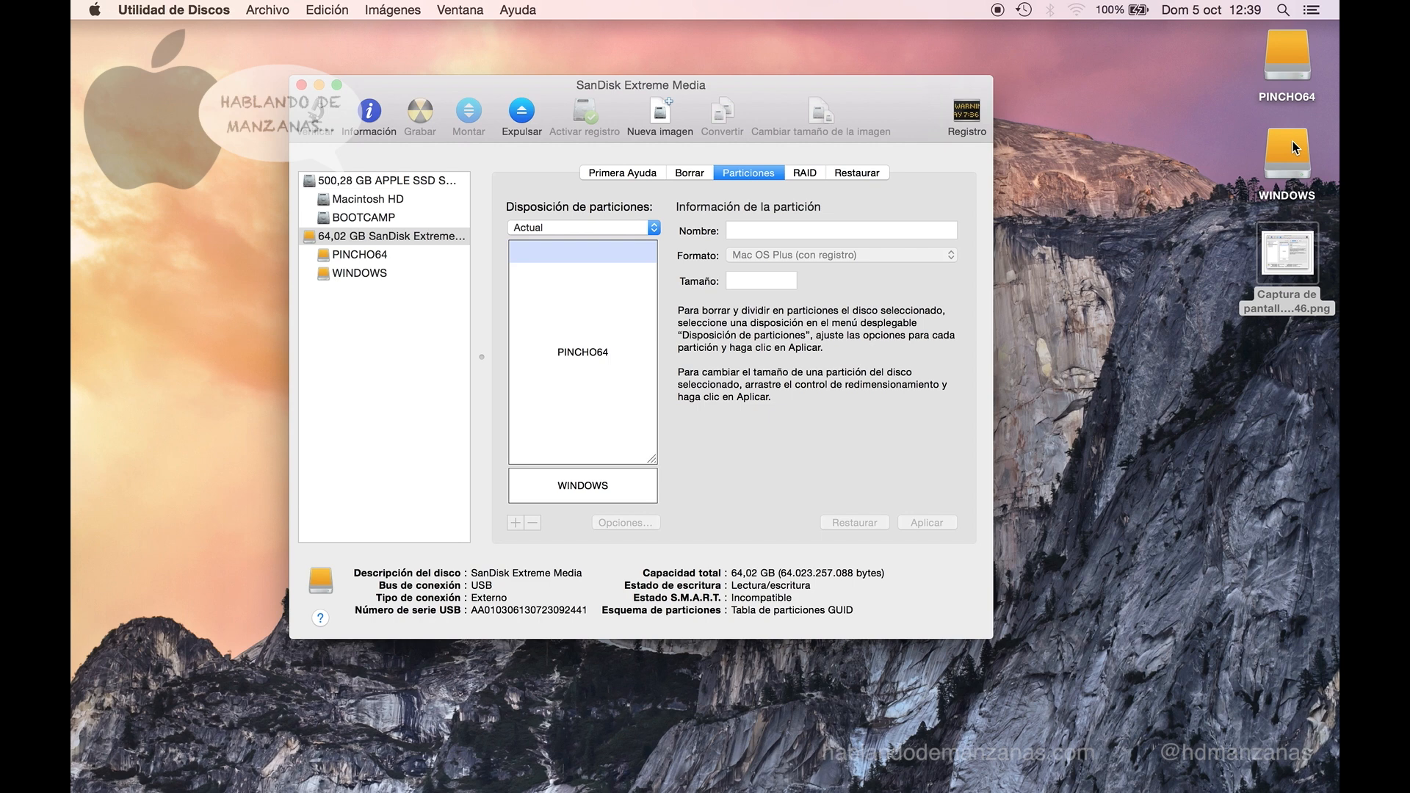
pyautogui.moveTo(1286, 250); pyautogui.dragTo(1276, 50)
# - Preview the copied screenshot on the WINDOWS drive with Quick Look, then close the drive's window
pyautogui.doubleClick(1276, 170)
pyautogui.click(796, 202)
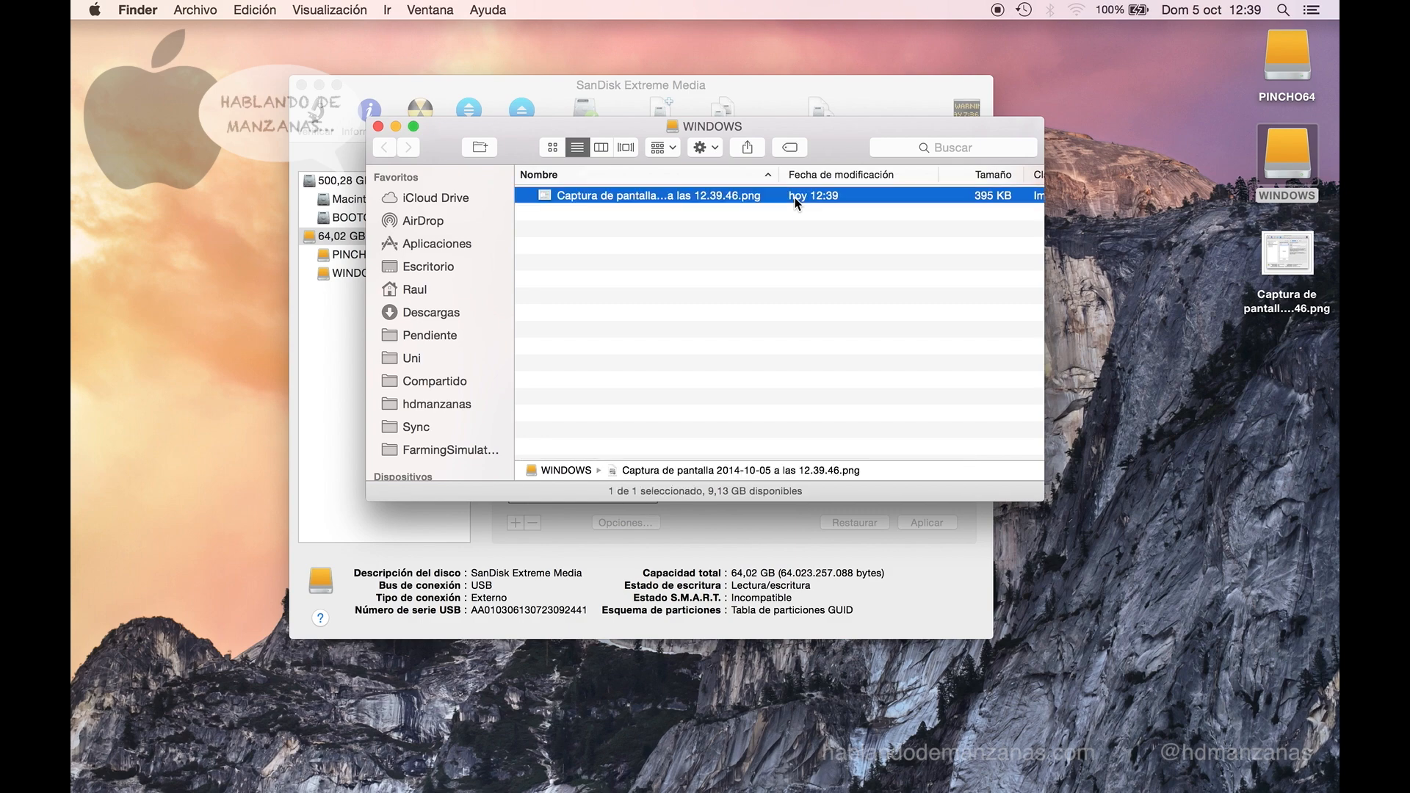
pyautogui.press('space')
pyautogui.press('space')
pyautogui.press('super+w')
pyautogui.click(703, 272)
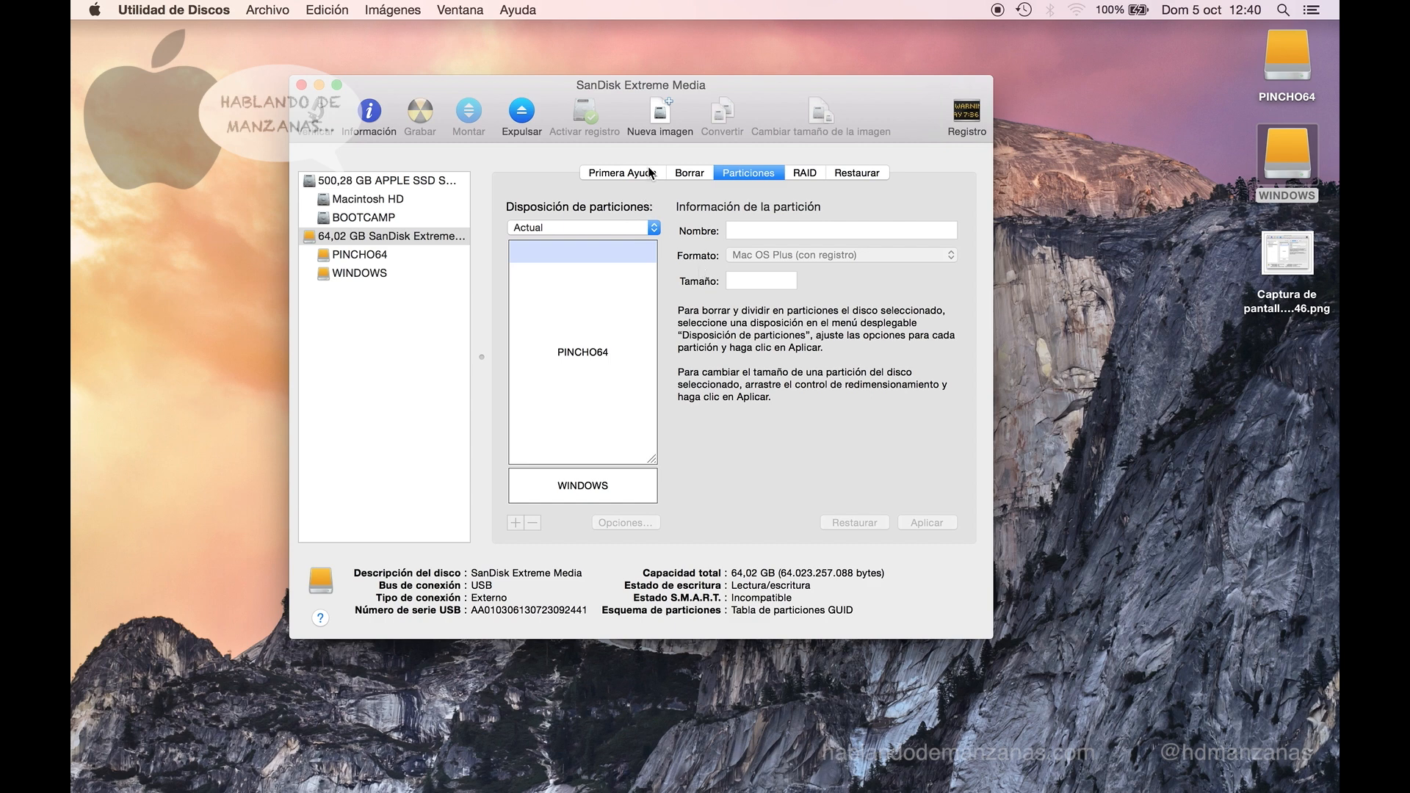
# - Show Primera Ayuda for the SanDisk disk and select its PINCHO64 volume
pyautogui.click(460, 236)
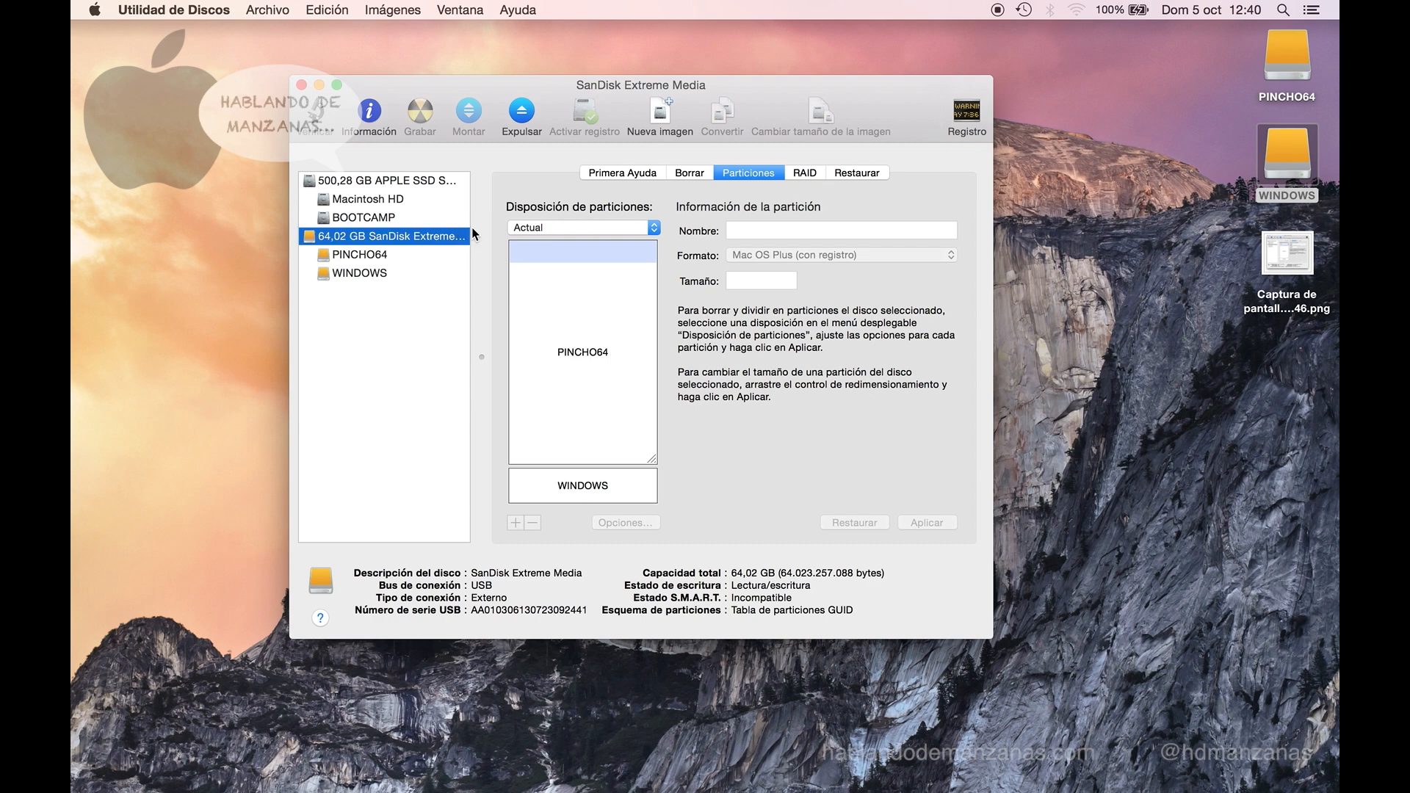
pyautogui.click(601, 177)
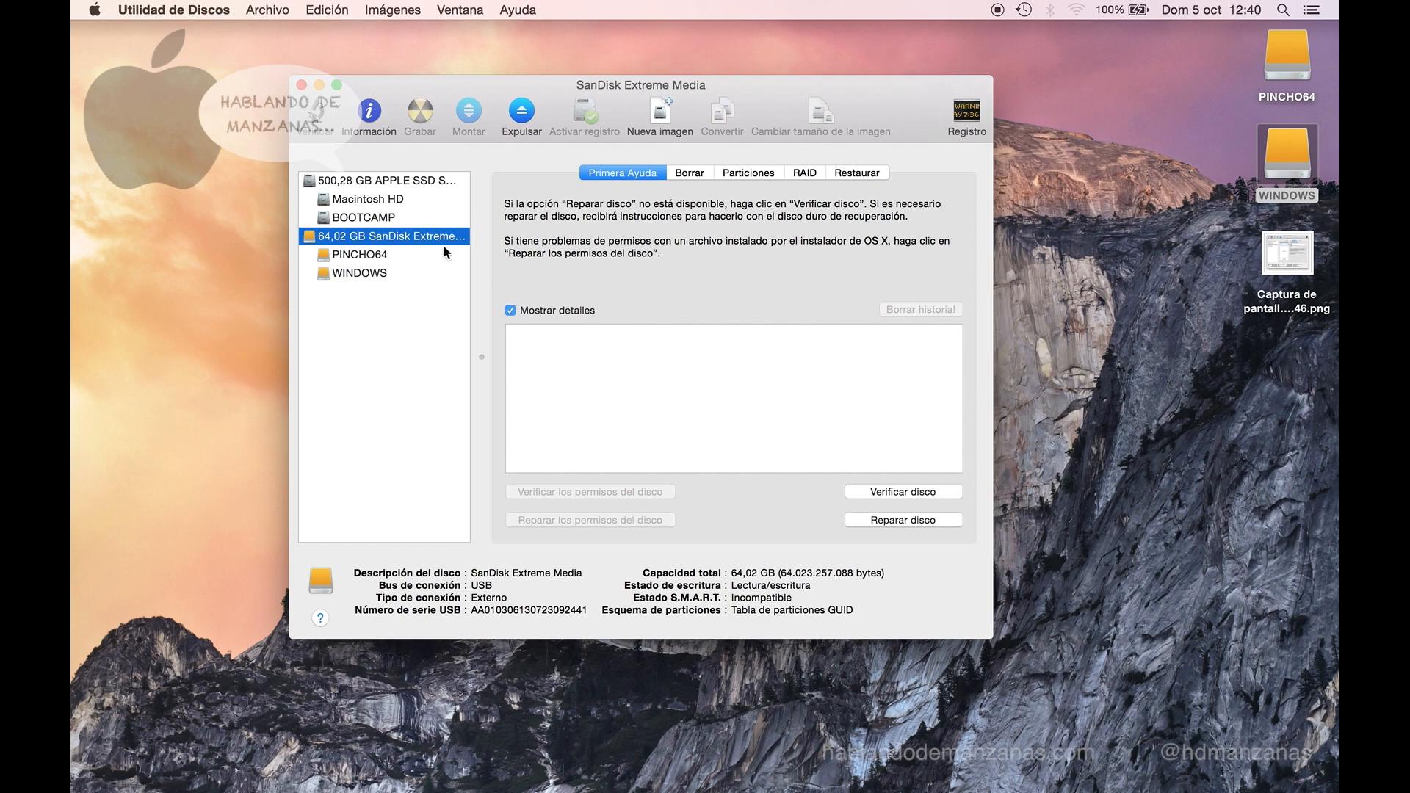
pyautogui.click(417, 262)
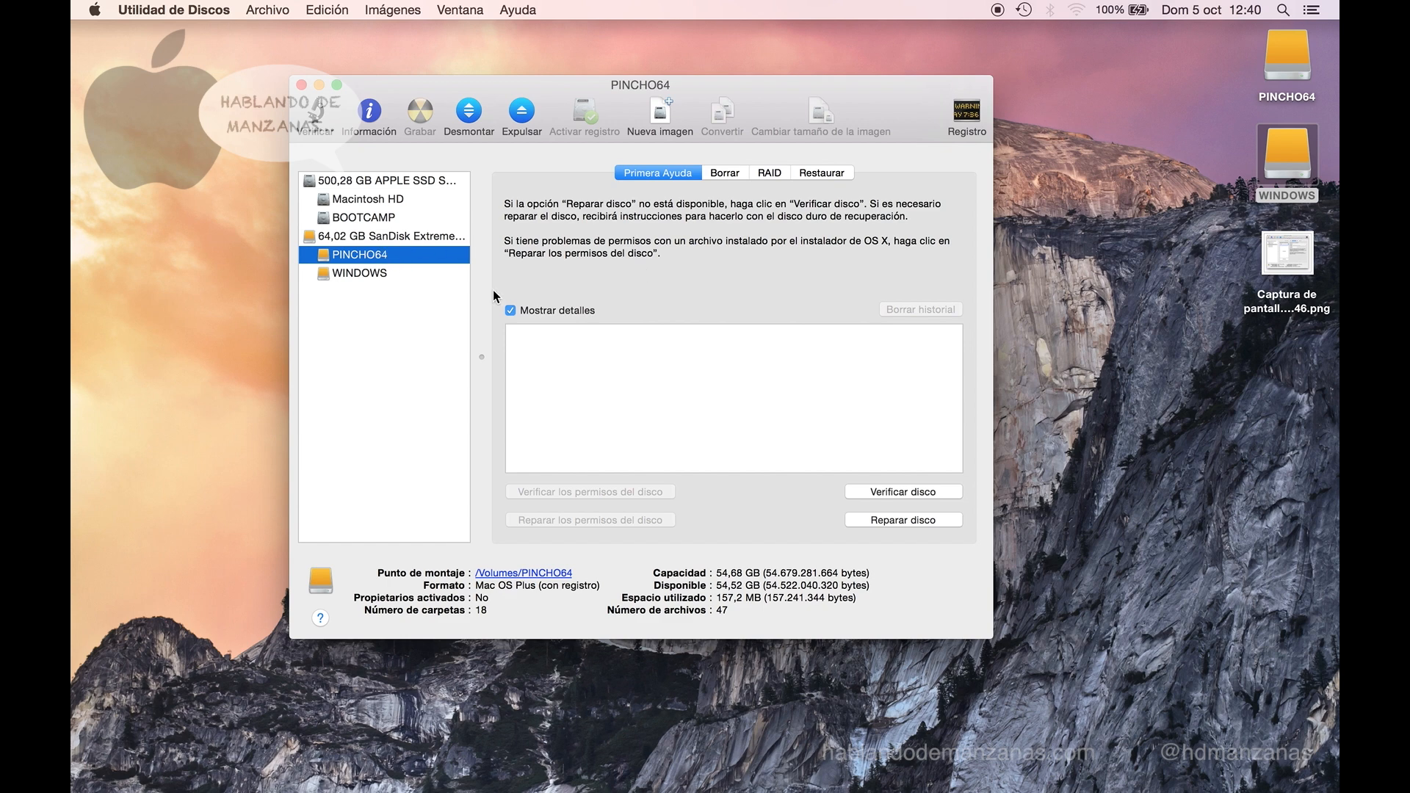
# - Run Verificar disco and then Reparar disco on the PINCHO64 volume
pyautogui.click(862, 494)
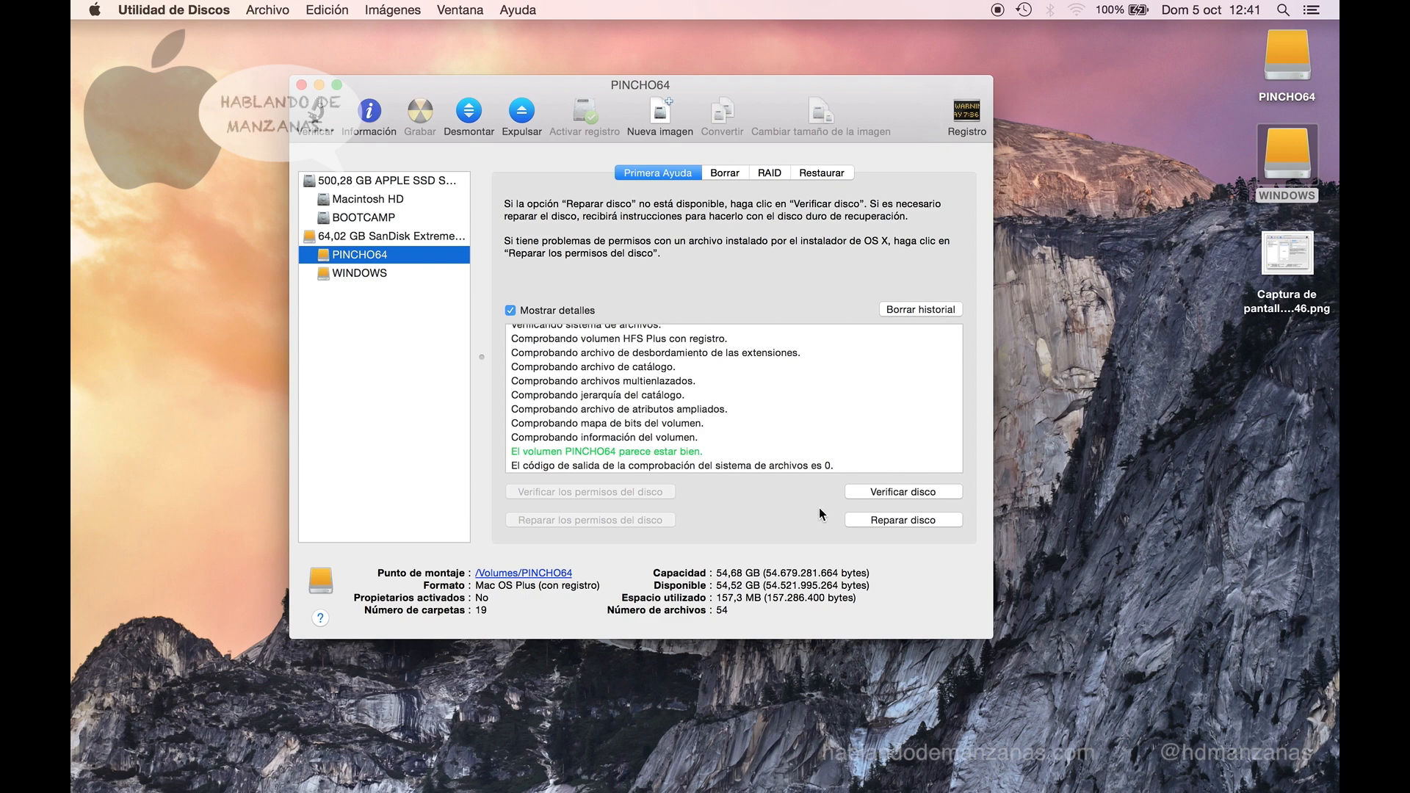
pyautogui.click(881, 520)
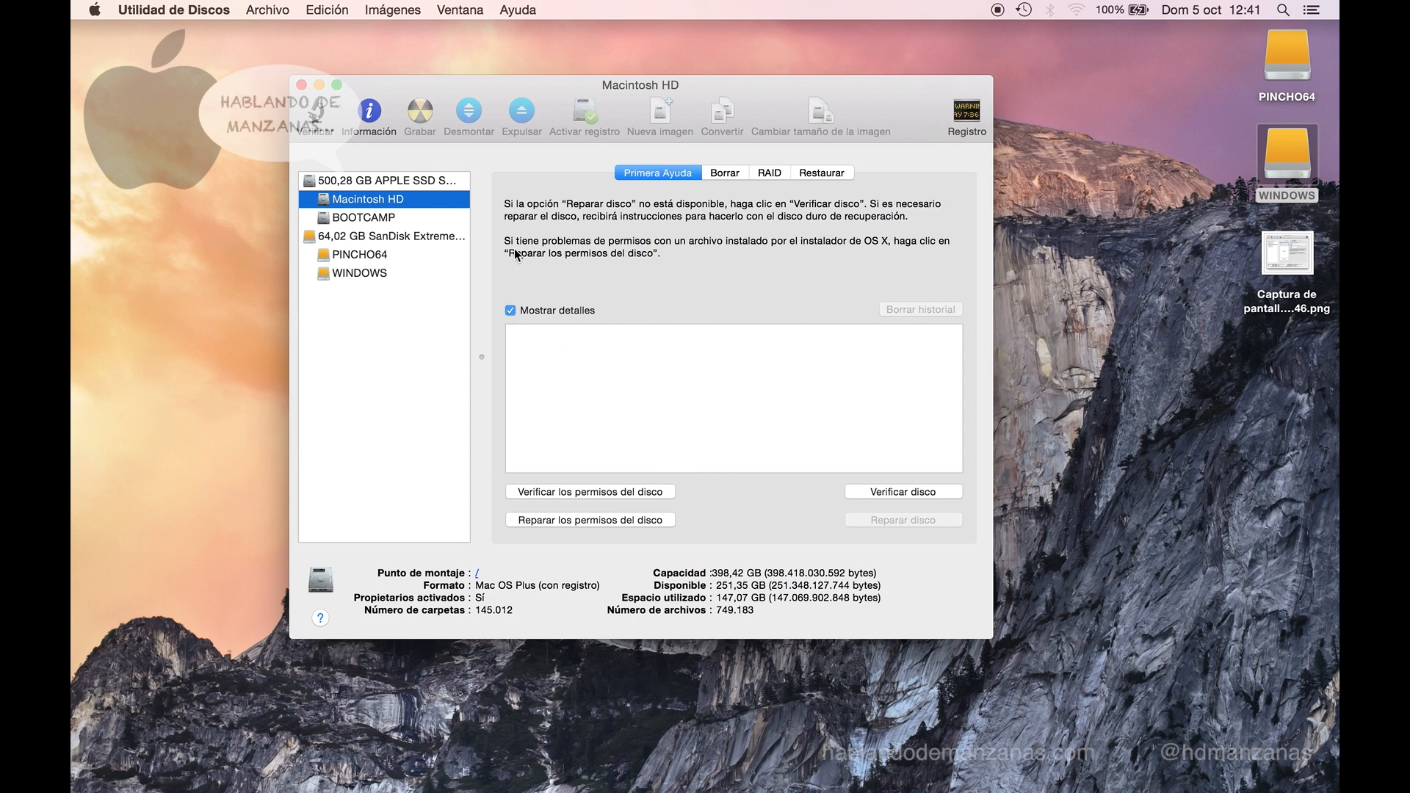
# - Verify the permissions of Macintosh HD on the internal Apple SSD and scroll through the resulting log
pyautogui.click(413, 183)
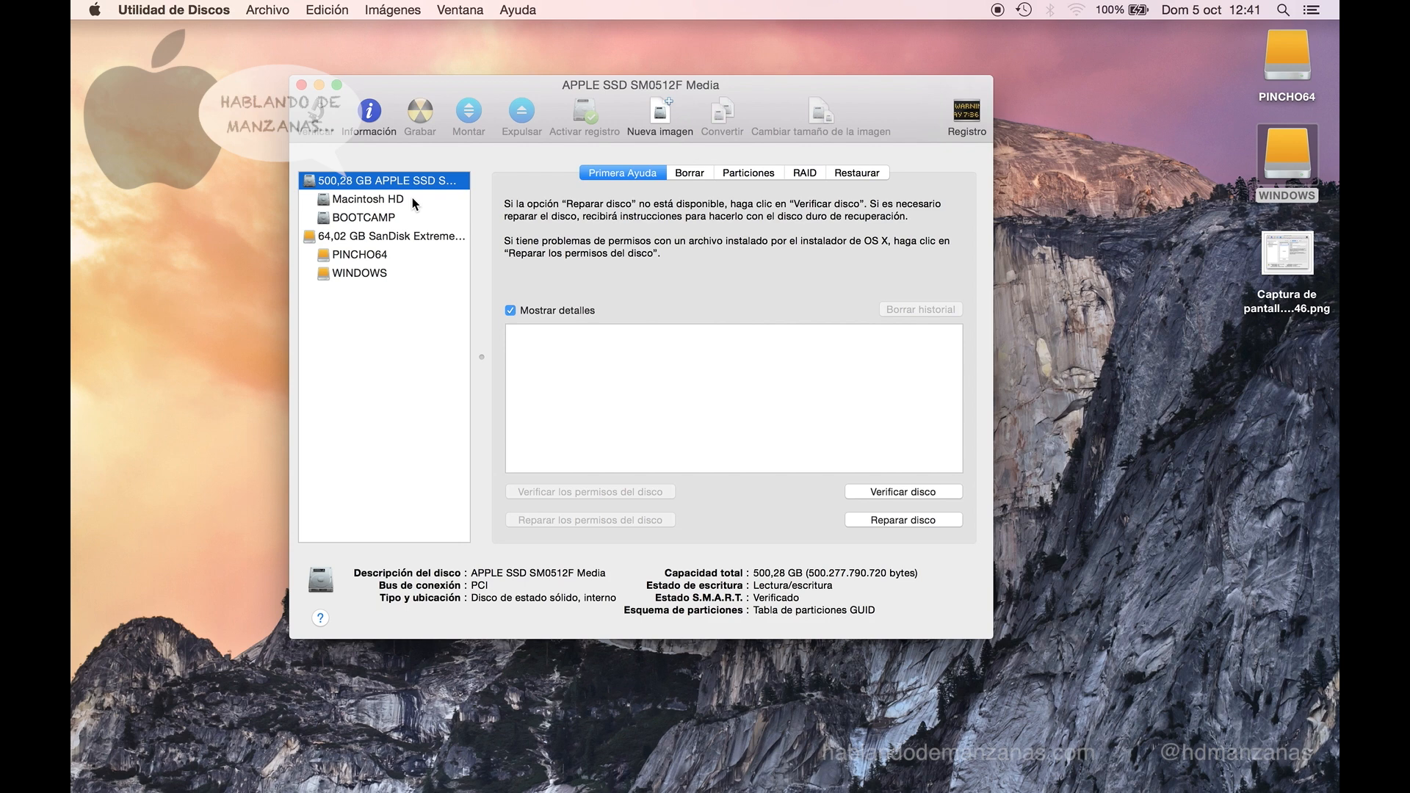
pyautogui.click(412, 197)
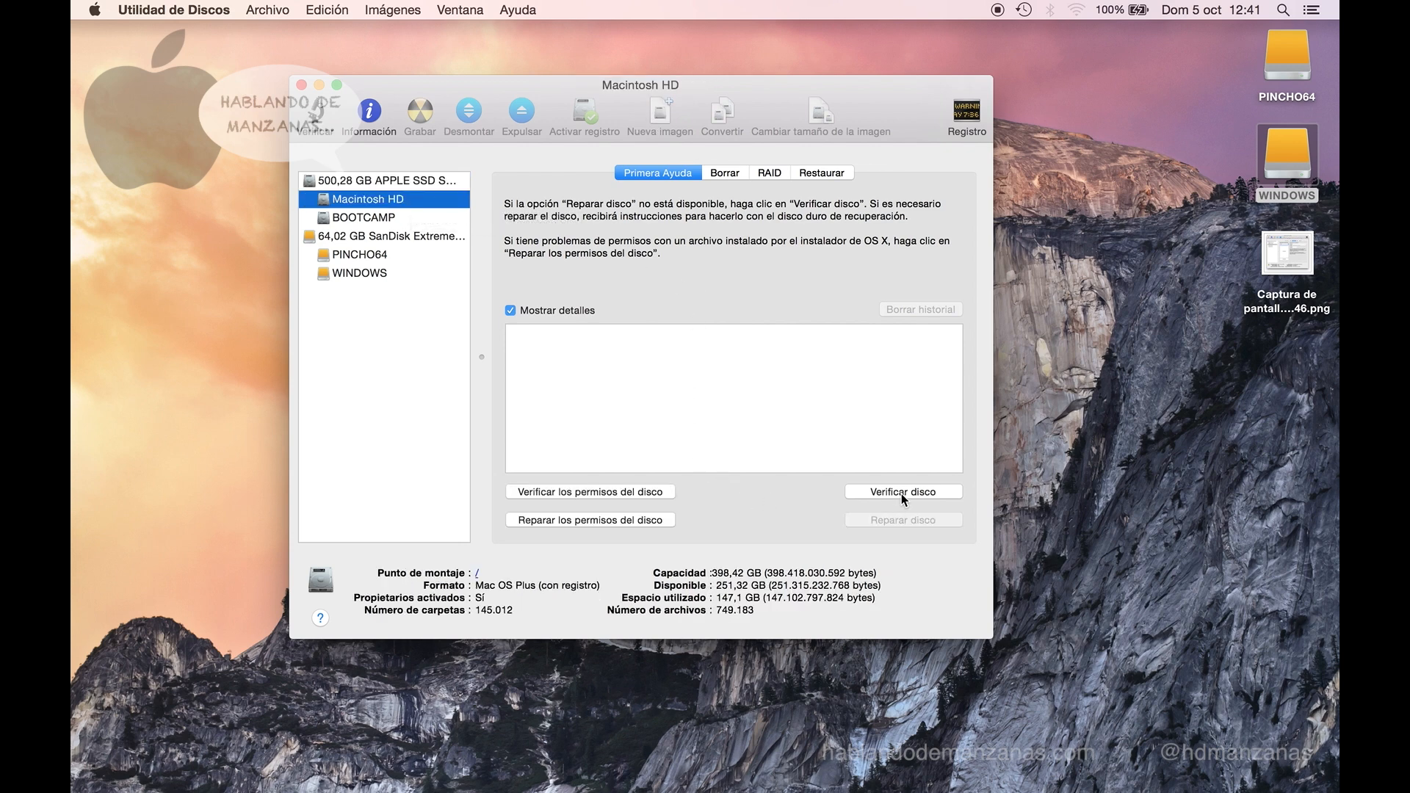
pyautogui.click(659, 494)
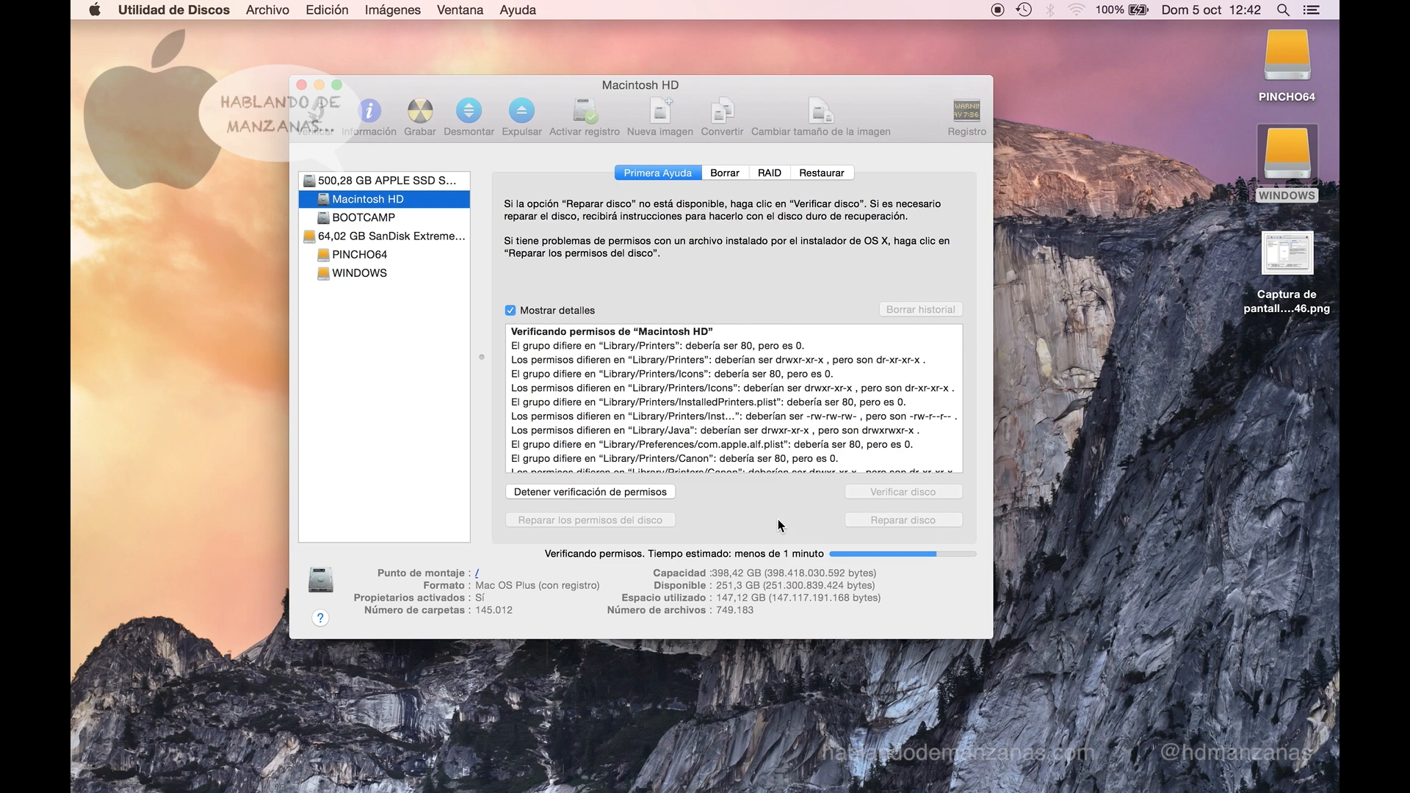
pyautogui.scroll(-3, 783, 408)
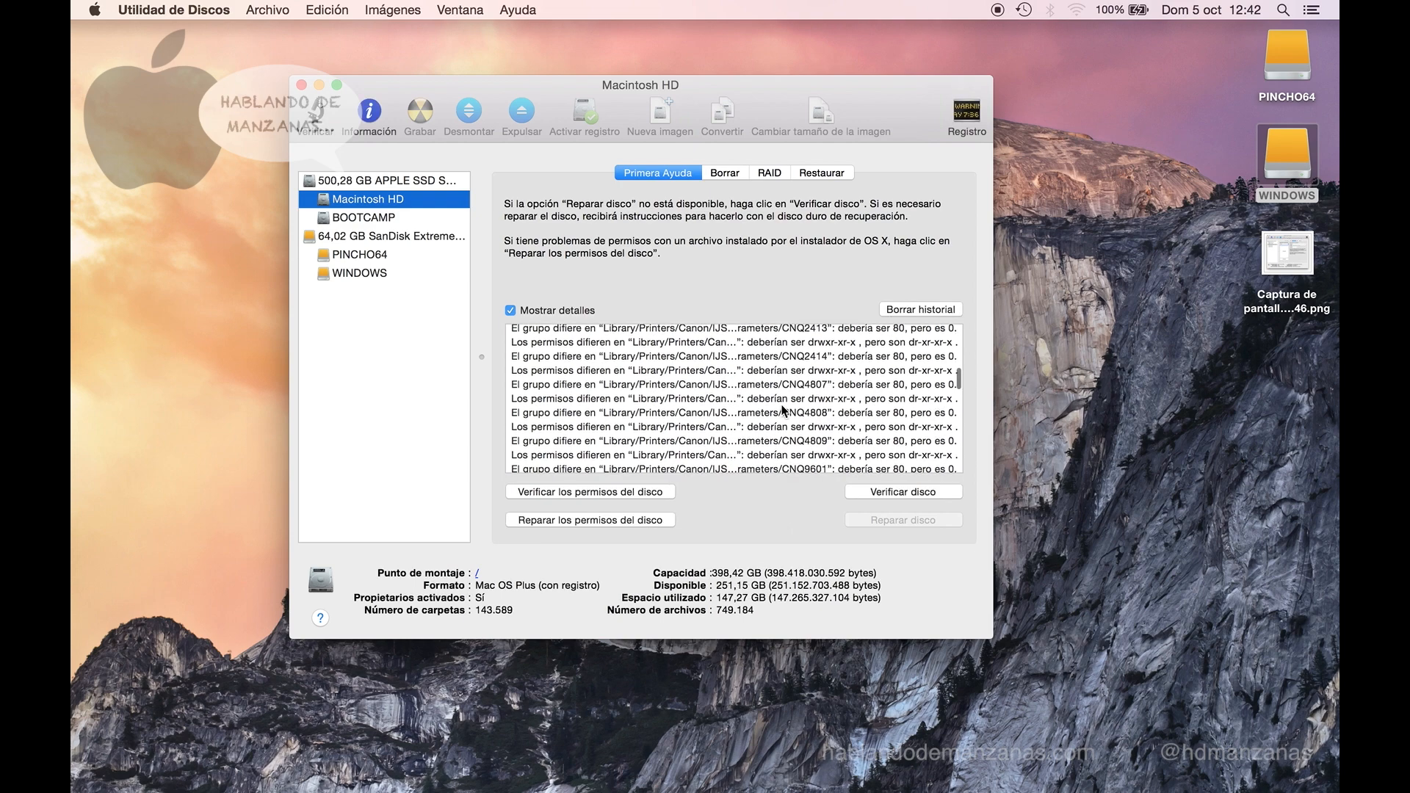
pyautogui.scroll(5, 783, 408)
pyautogui.scroll(-10, 783, 408)
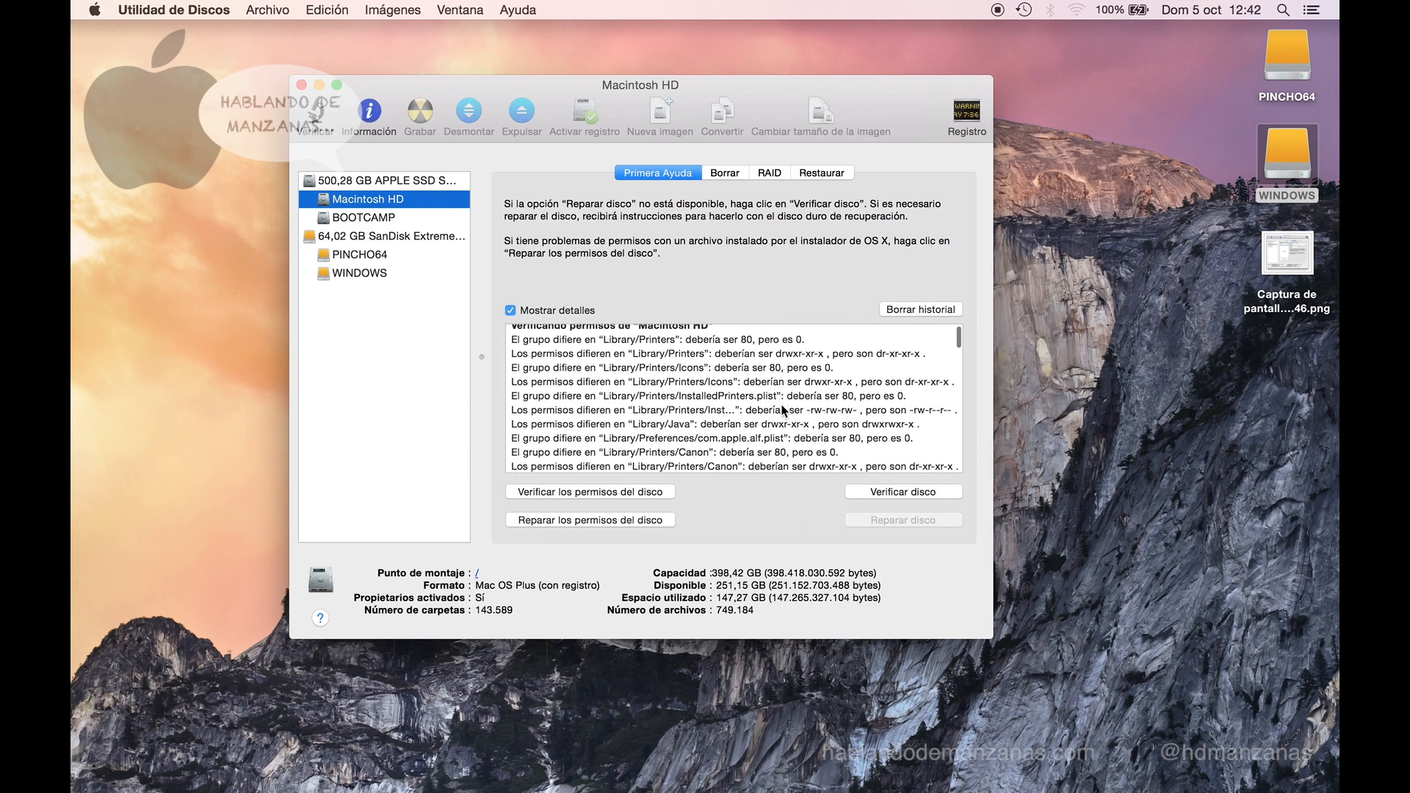
pyautogui.scroll(-10, 783, 409)
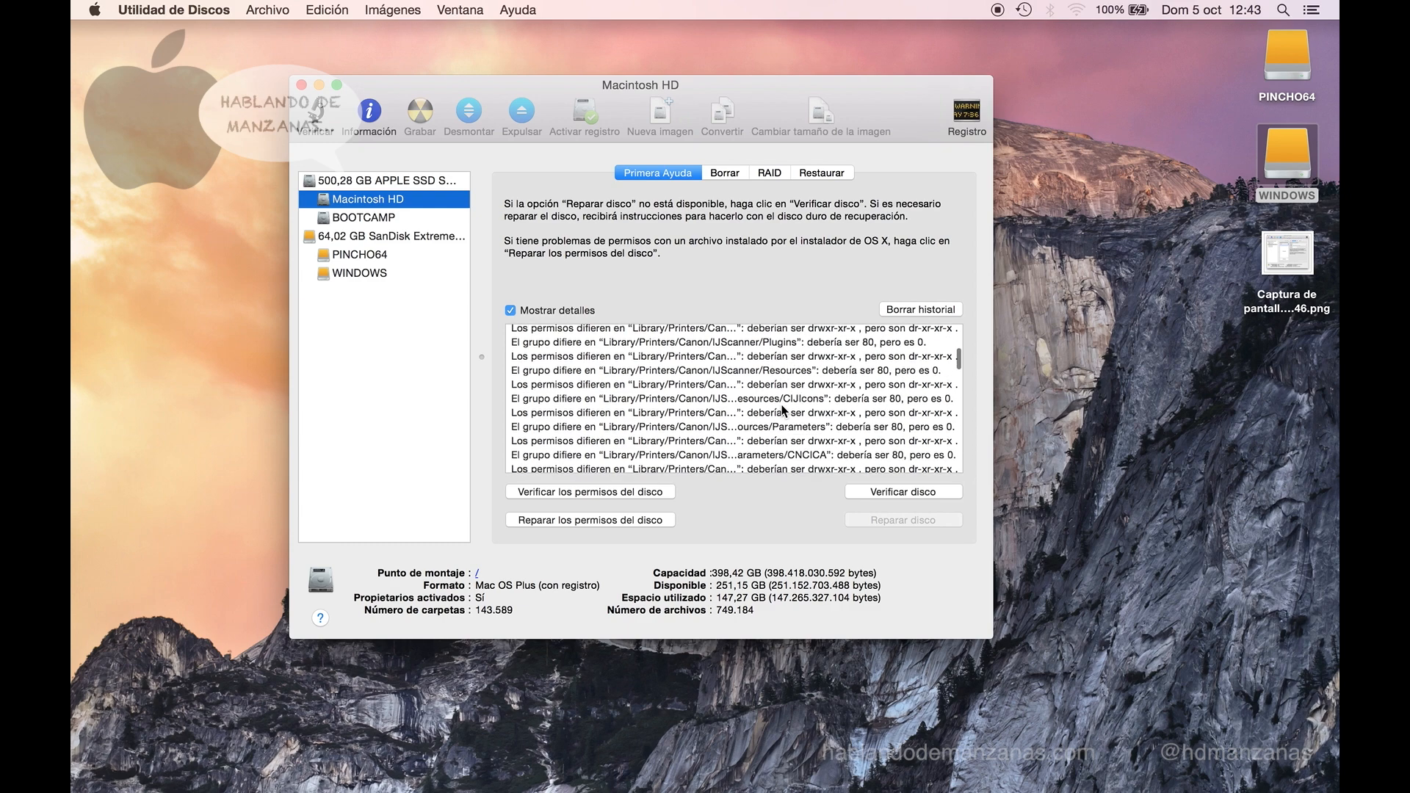
pyautogui.scroll(-10, 783, 408)
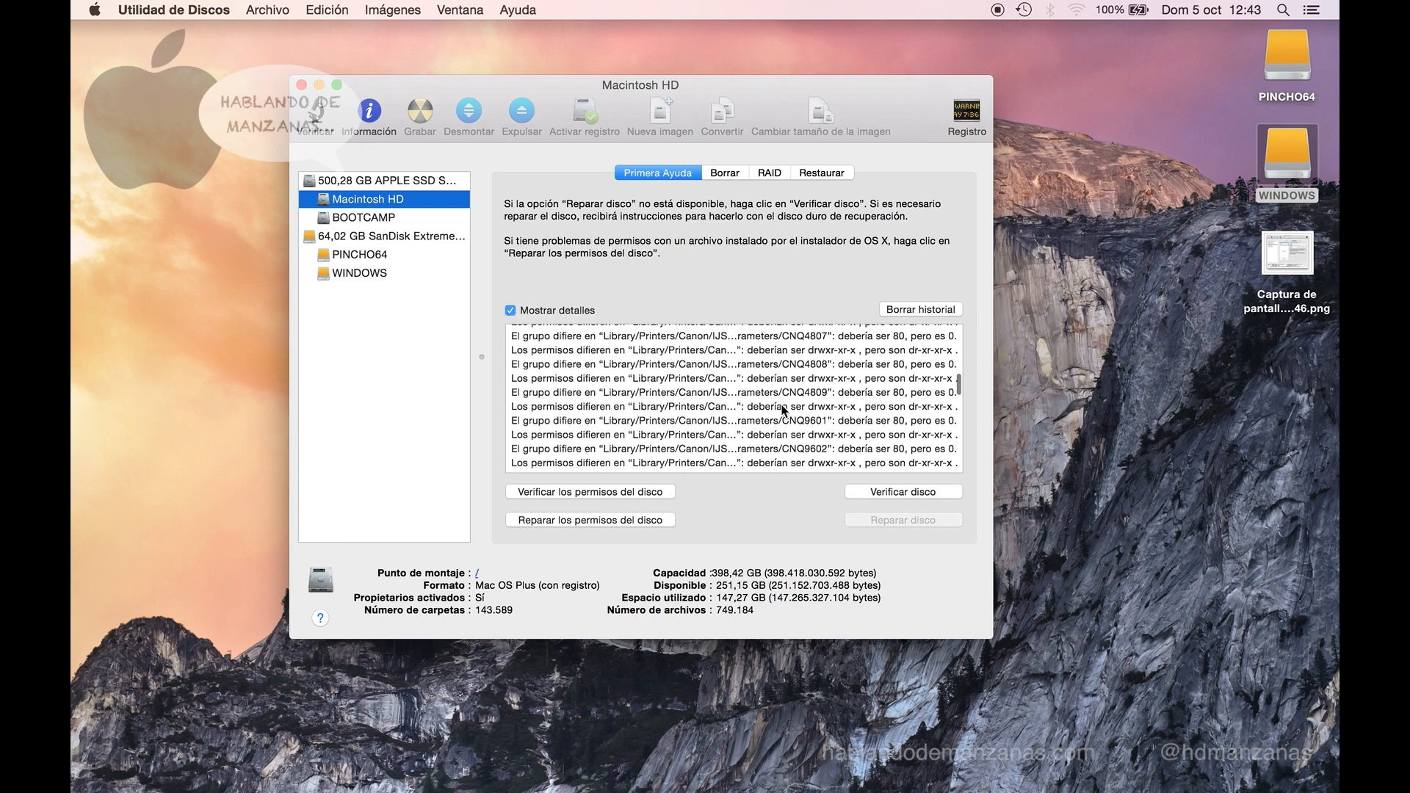
pyautogui.scroll(-10, 783, 408)
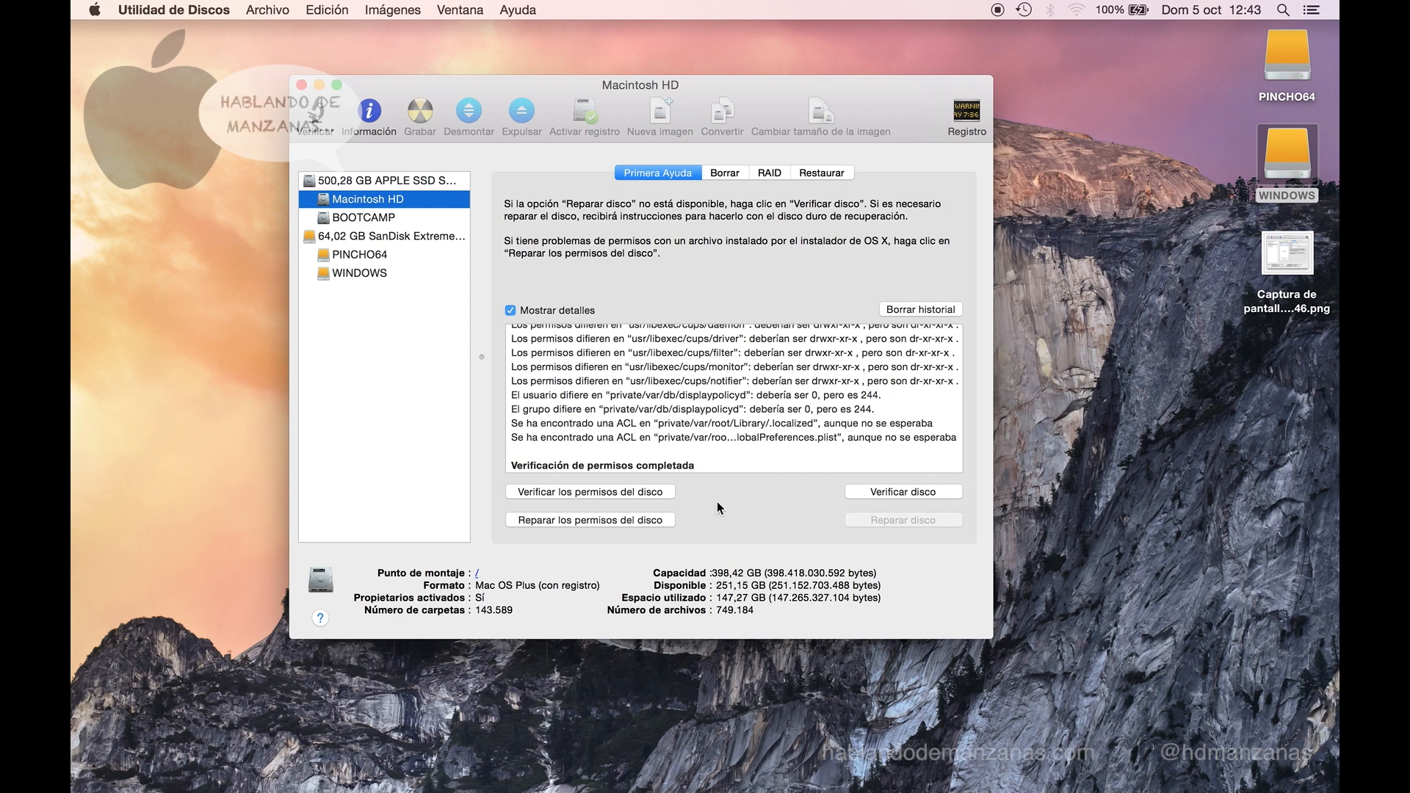
# - Run Reparar los permisos del disco on Macintosh HD and review the repair log
pyautogui.click(659, 517)
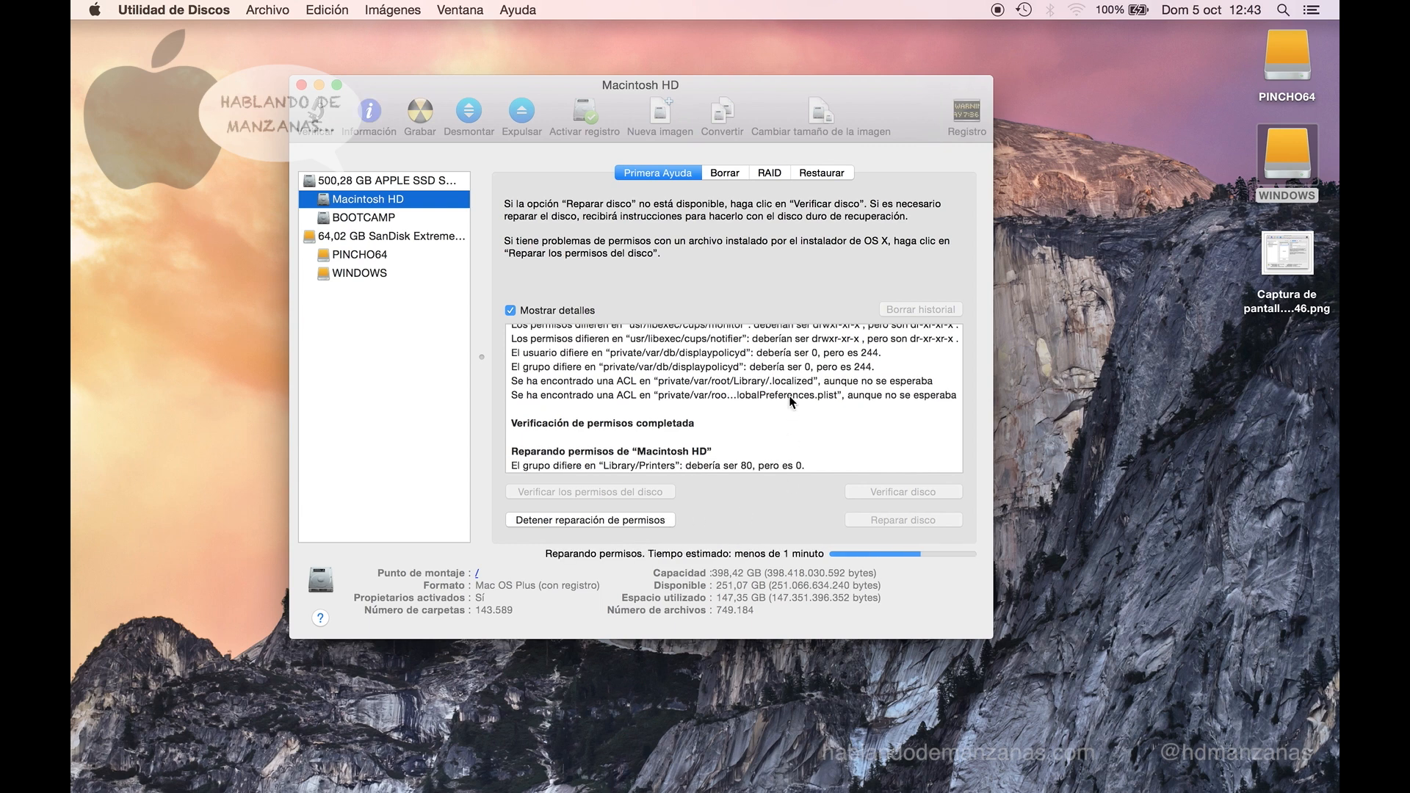
pyautogui.scroll(3, 789, 404)
pyautogui.scroll(-3, 734, 411)
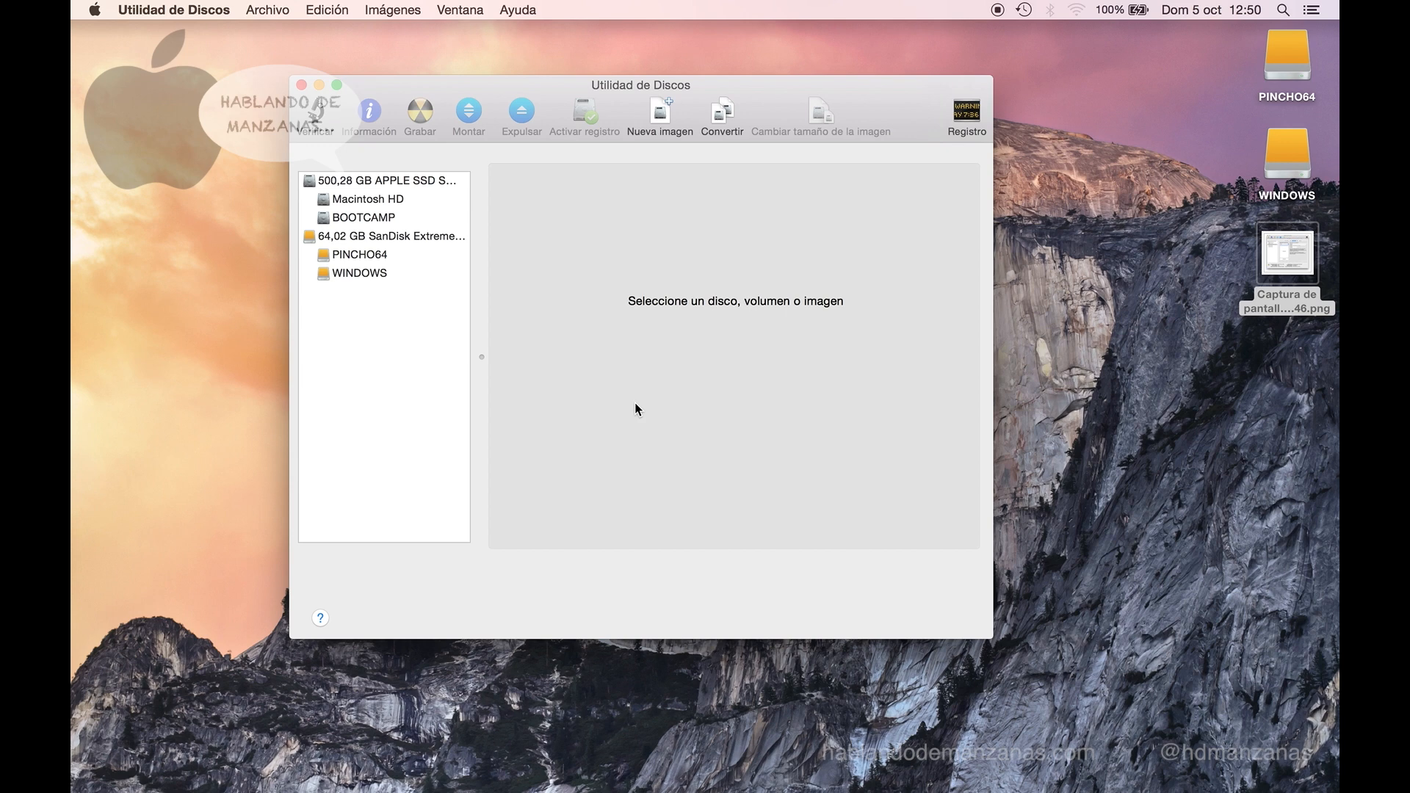
# - Start a new blank disk image, naming both the file and the volume 'imagen'
pyautogui.click(661, 114)
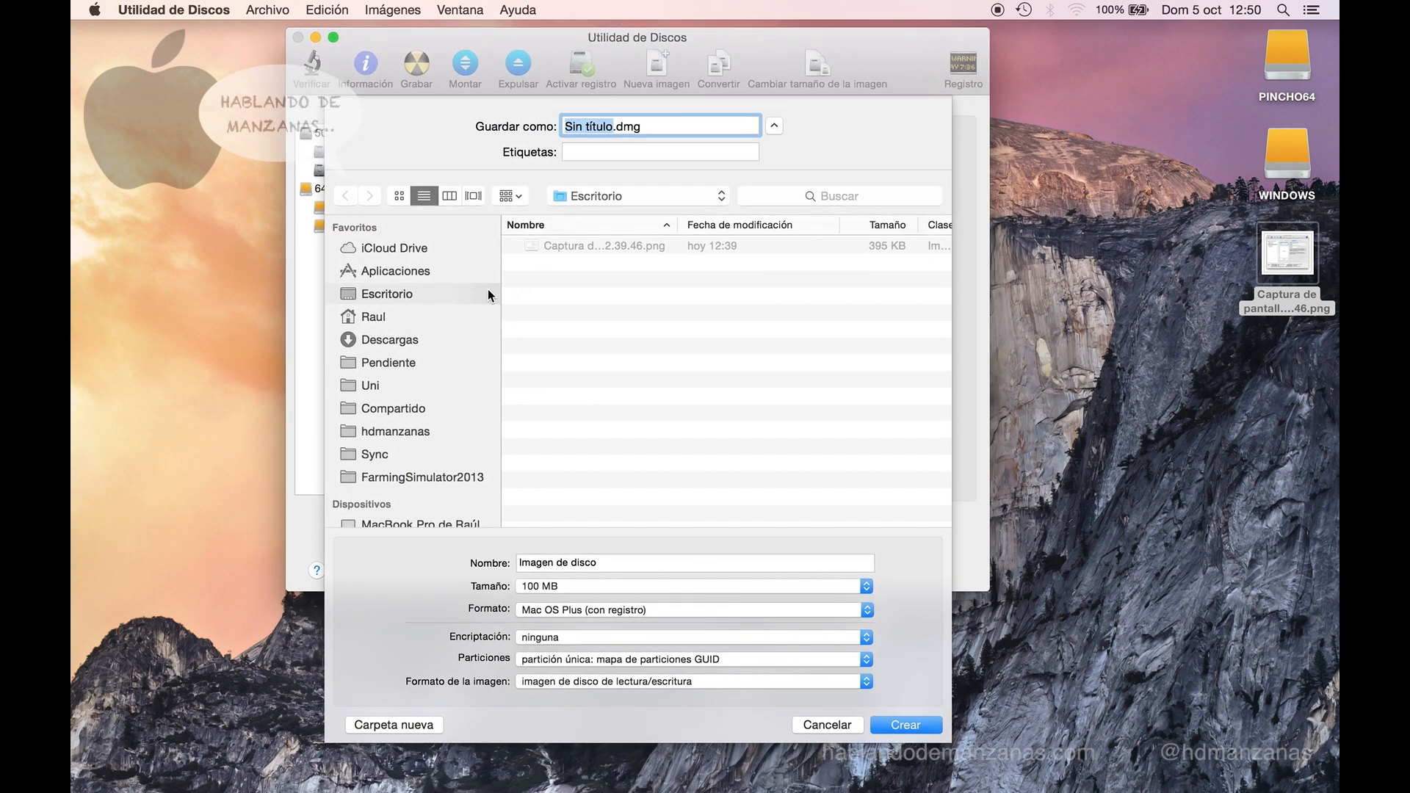
pyautogui.click(589, 124)
pyautogui.click(611, 129)
pyautogui.write('imagen')
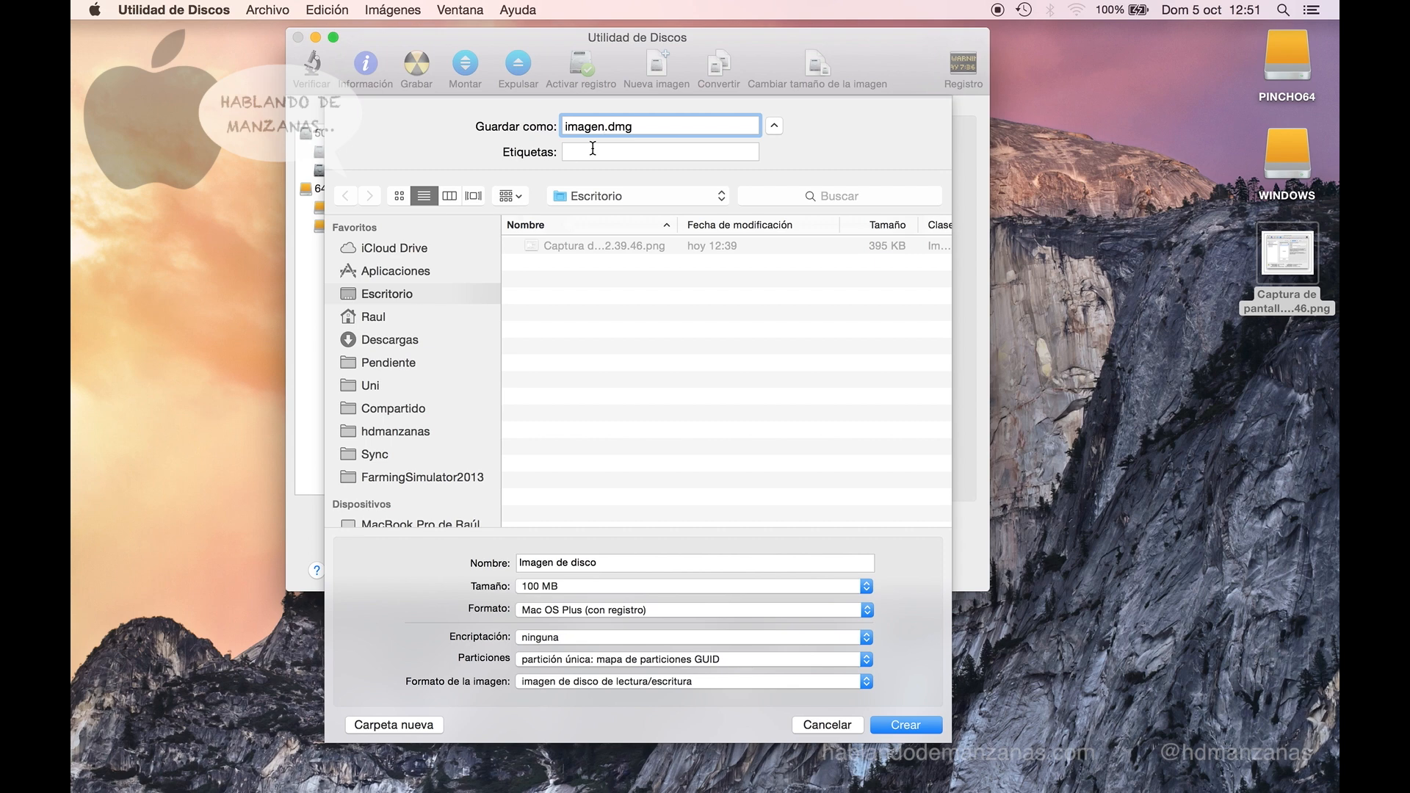
pyautogui.click(679, 561)
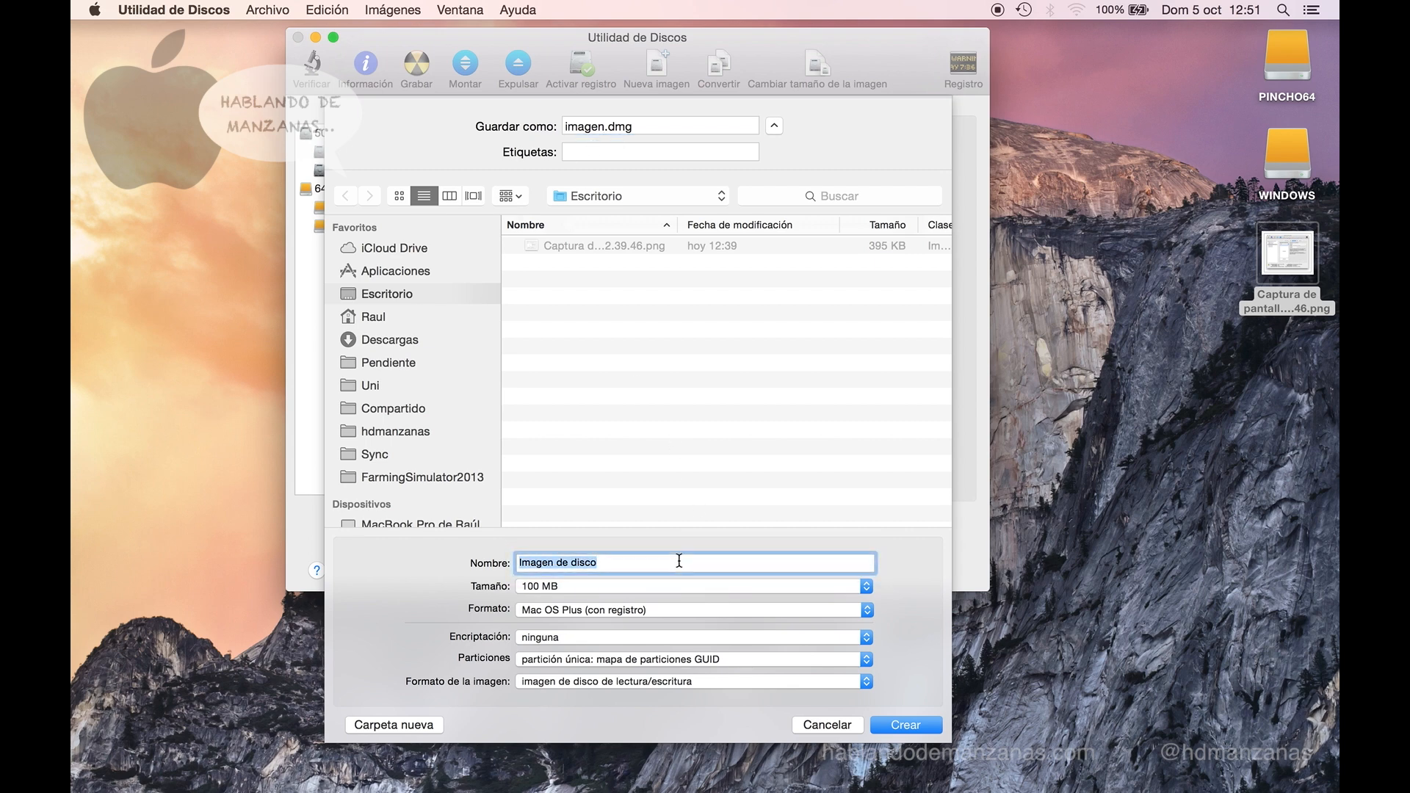
pyautogui.write('imagen')
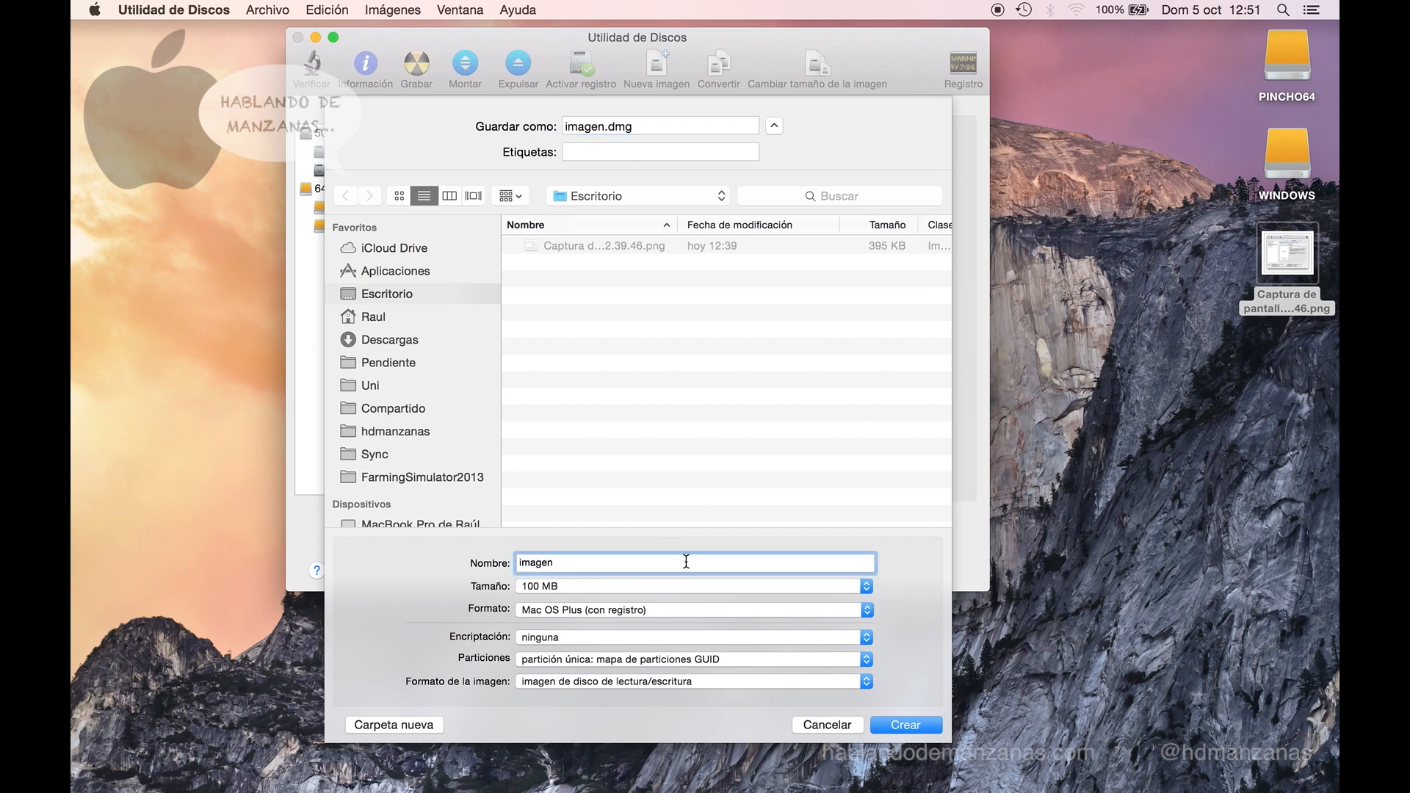
# - Set the image size to 40 MB and keep the Mac OS Plus (con registro) format
pyautogui.click(867, 586)
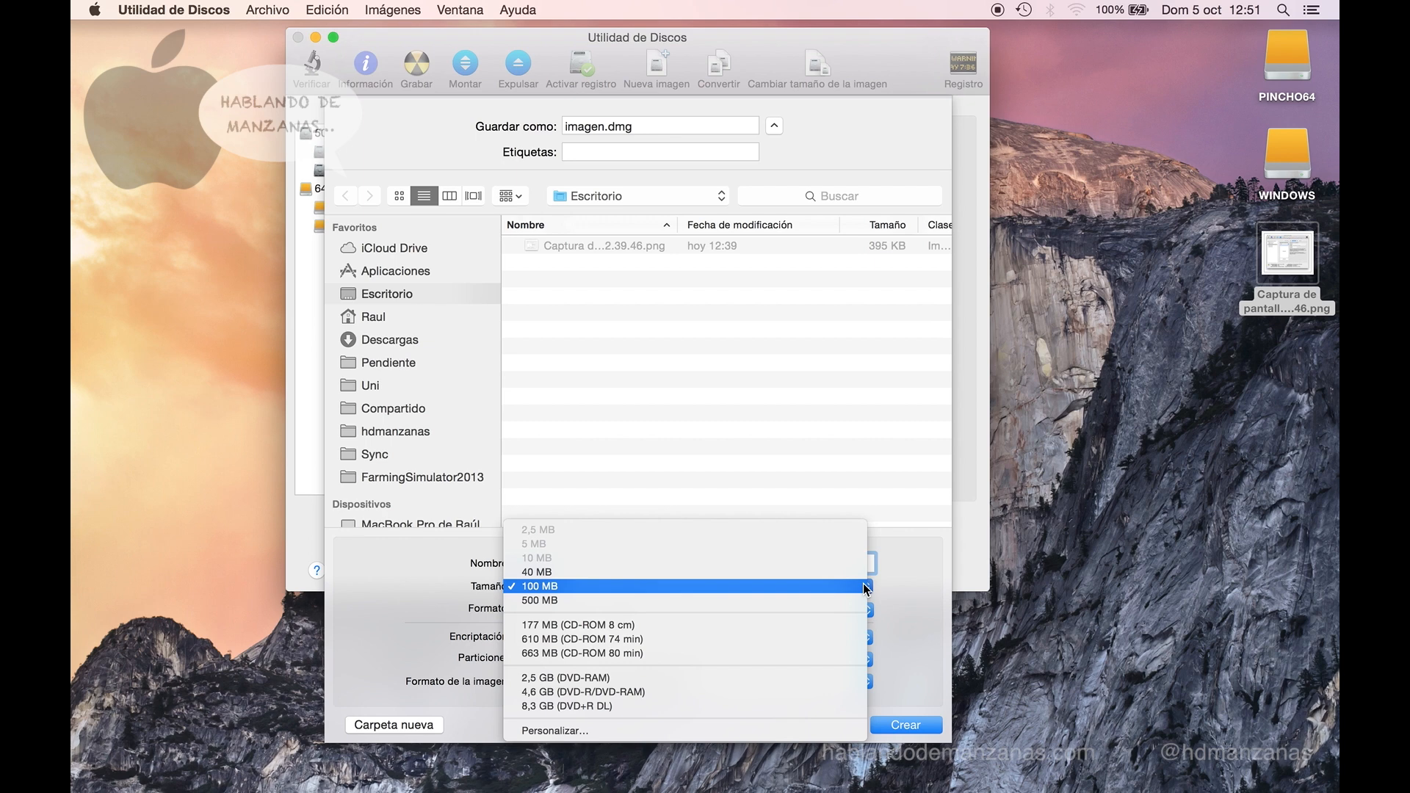
pyautogui.click(855, 572)
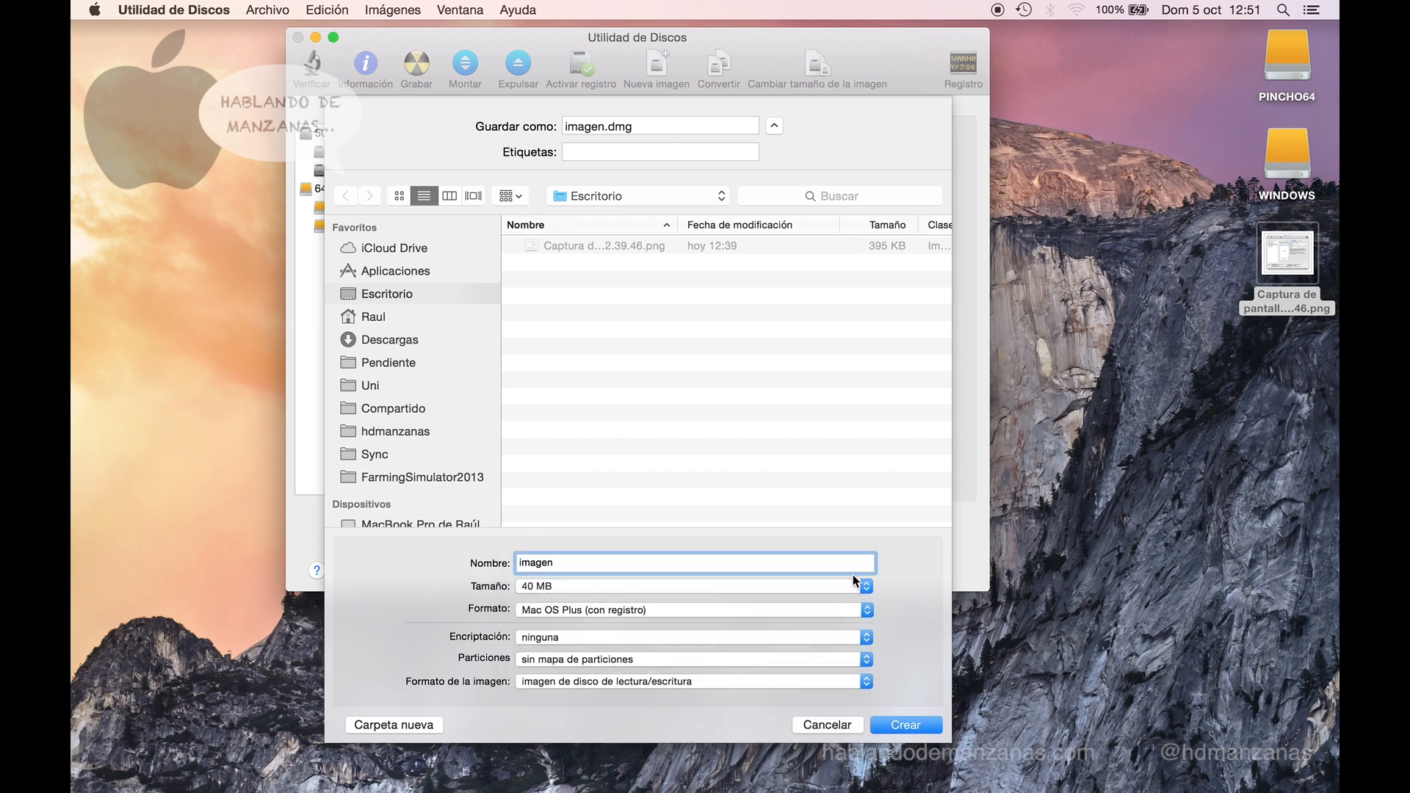
pyautogui.click(866, 614)
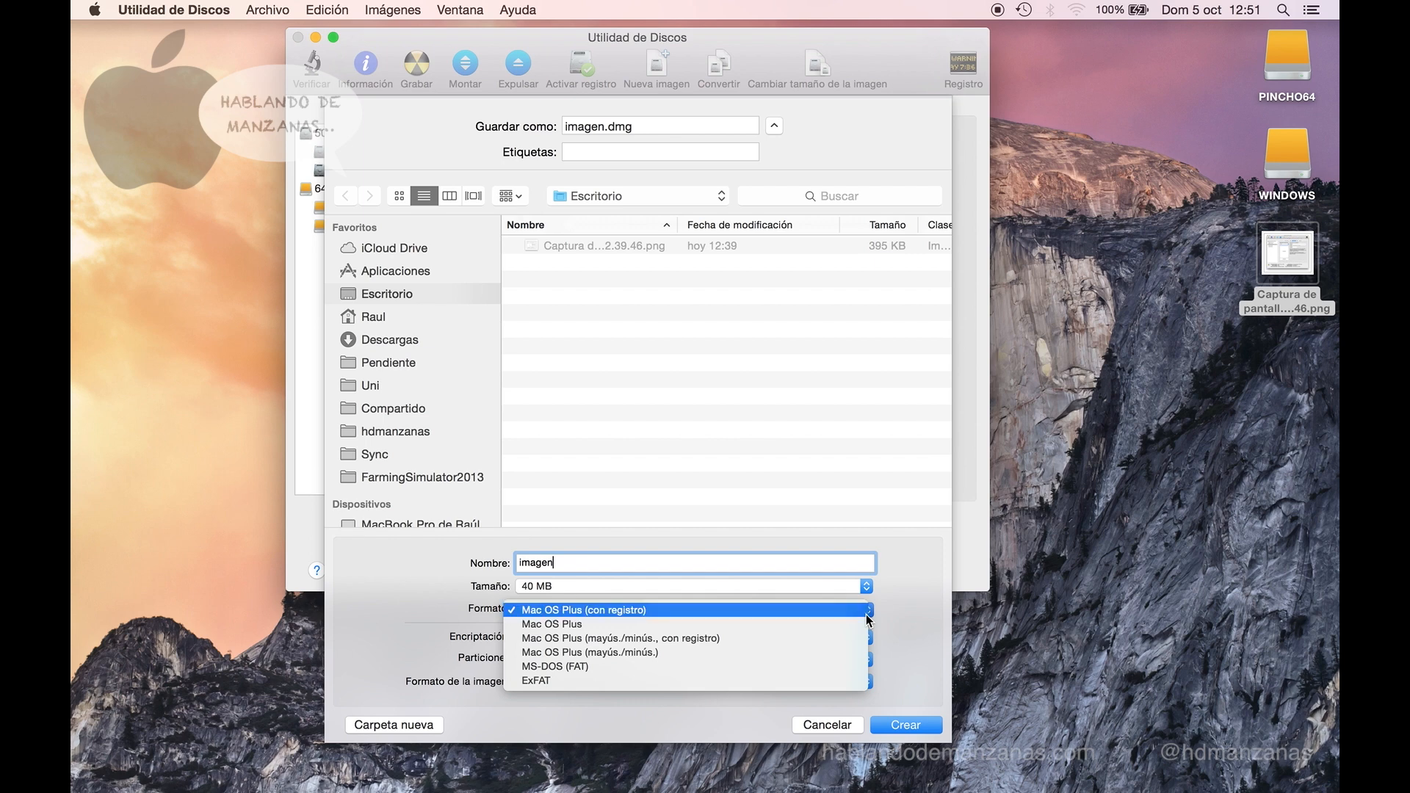
pyautogui.click(867, 615)
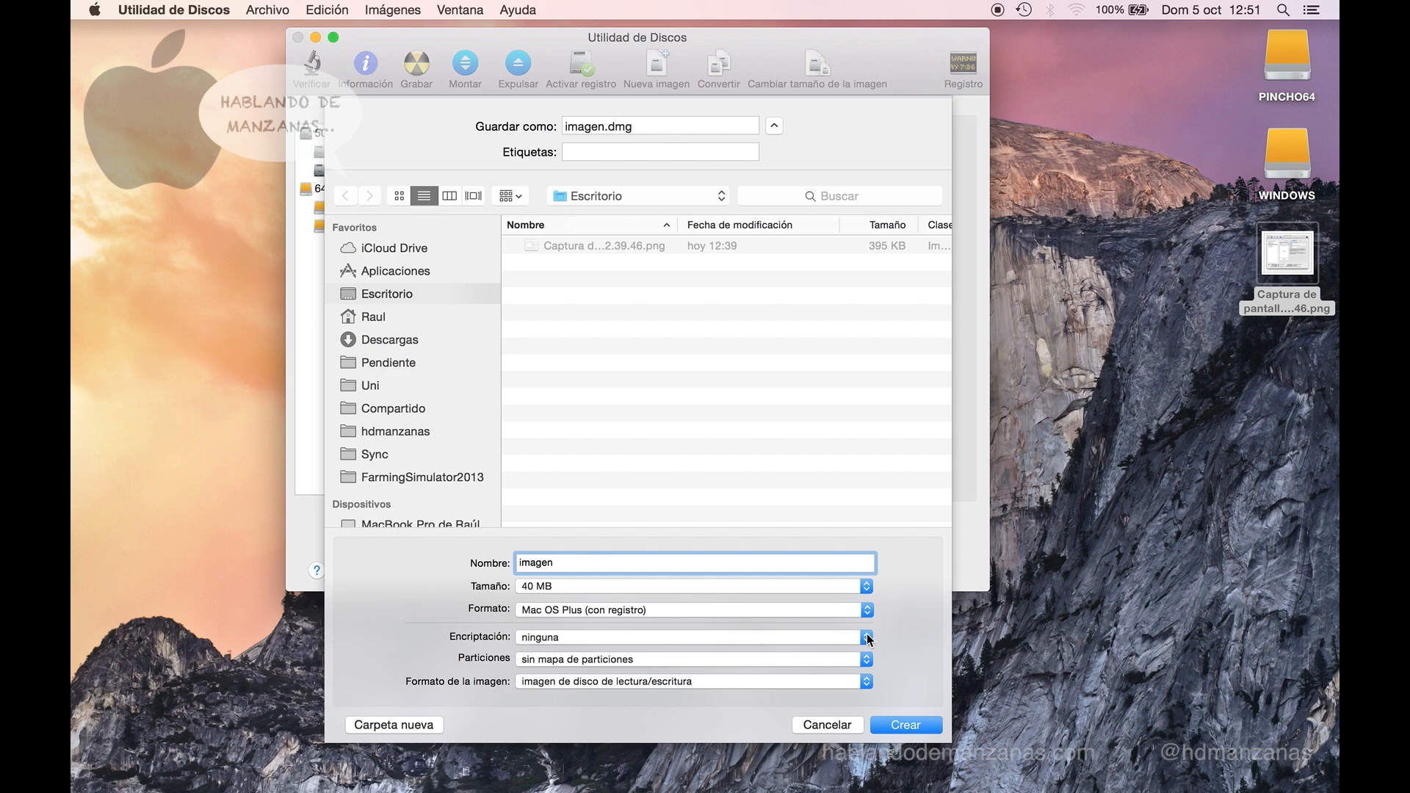
# - Create imagen.dmg with 128-bit AES encryption, no partition map, and read/write format
pyautogui.click(866, 637)
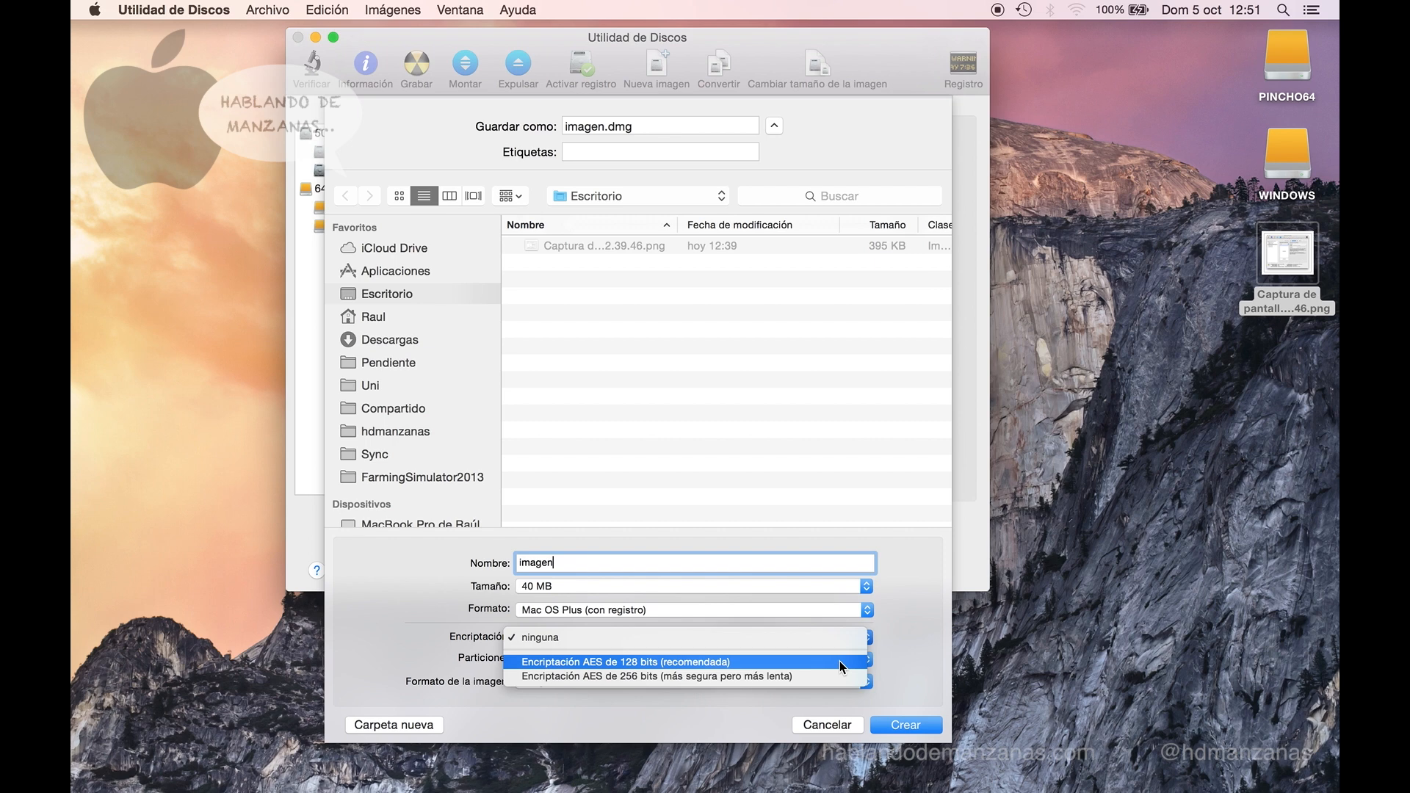
pyautogui.click(839, 661)
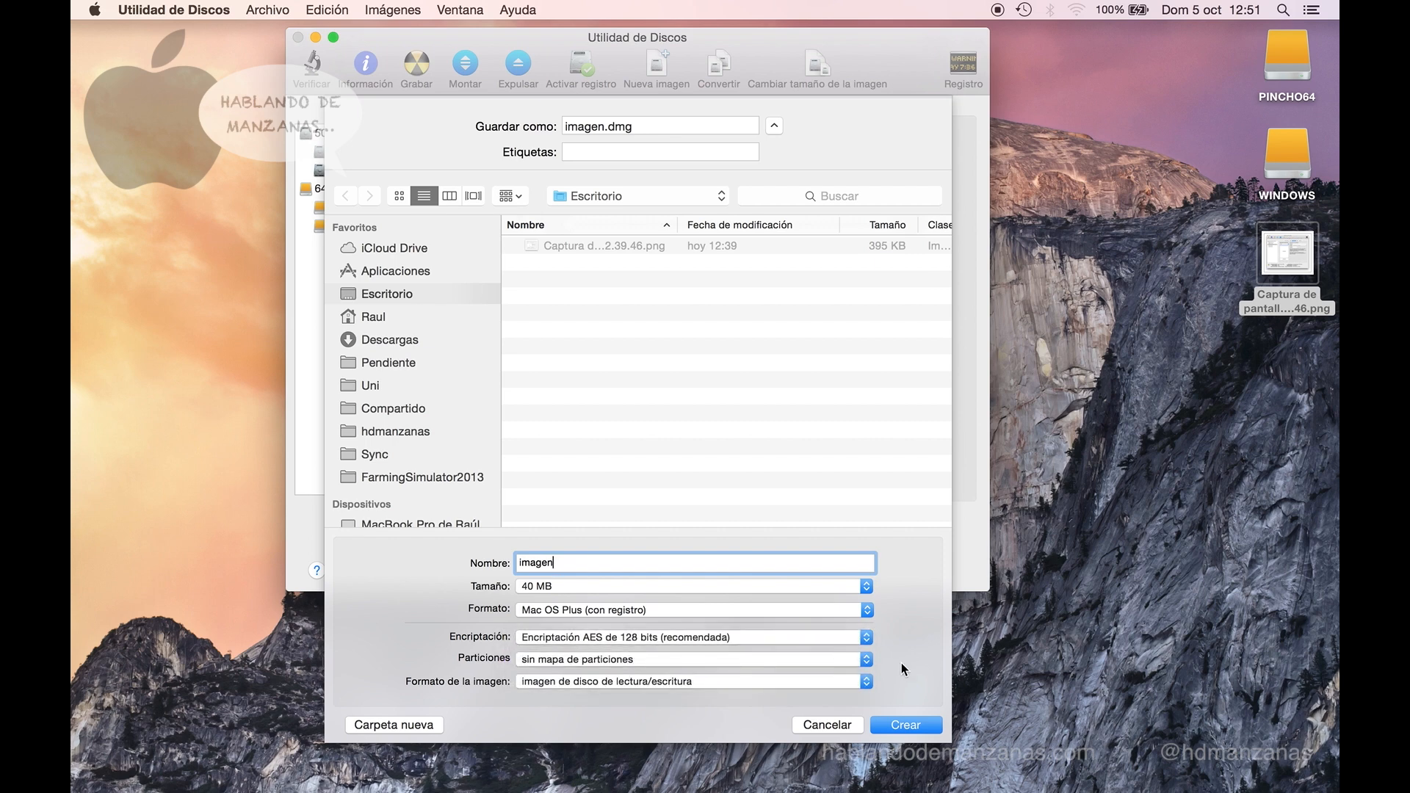
pyautogui.click(864, 660)
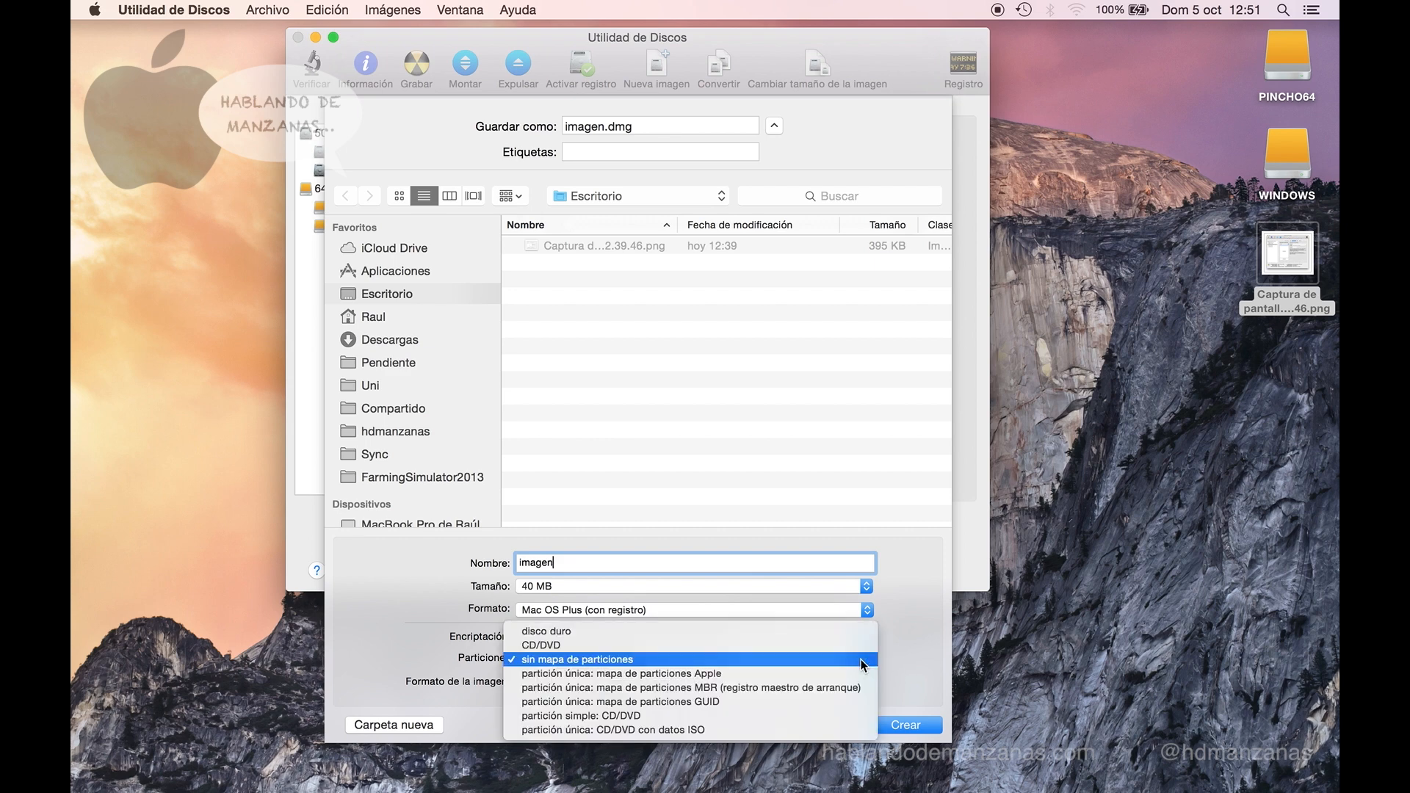
pyautogui.click(908, 642)
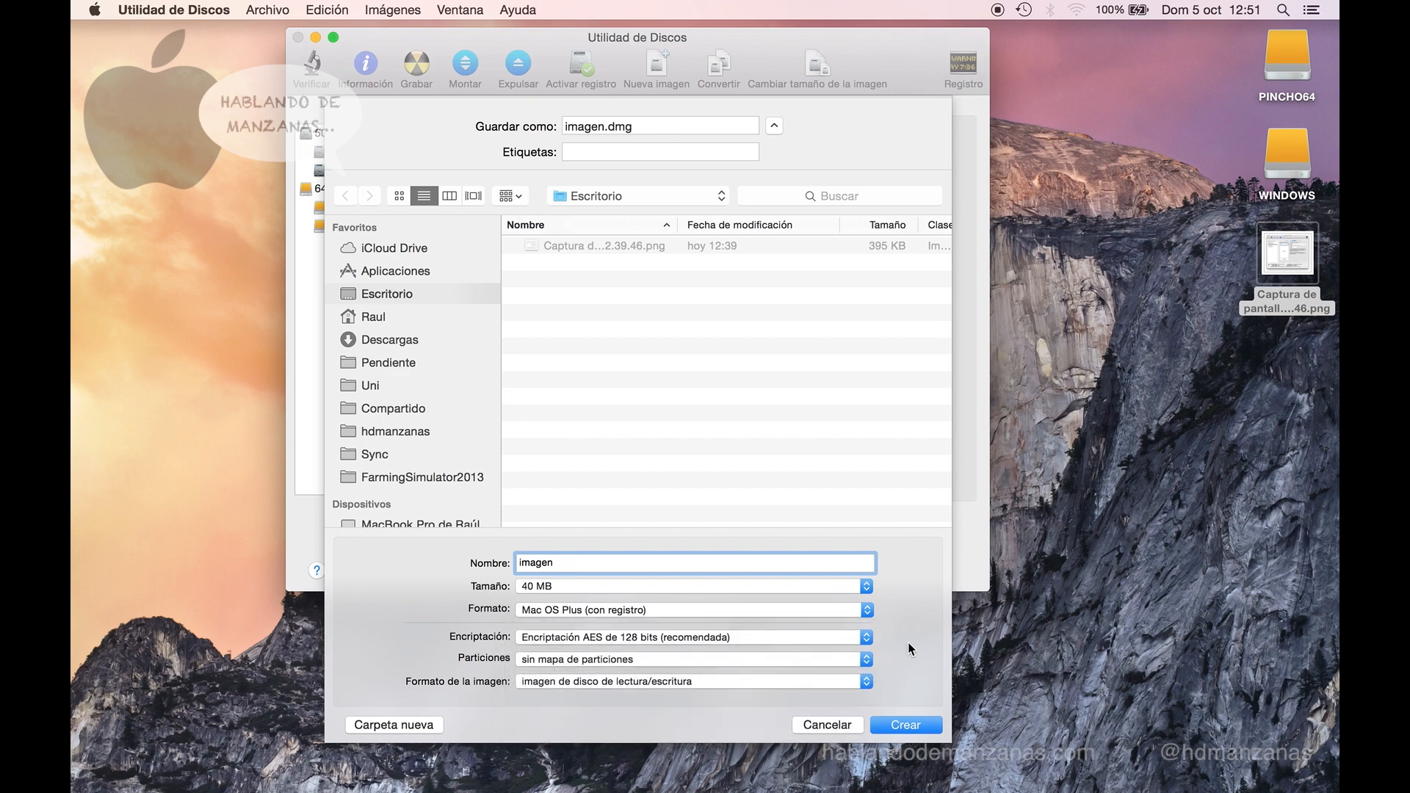
pyautogui.click(851, 683)
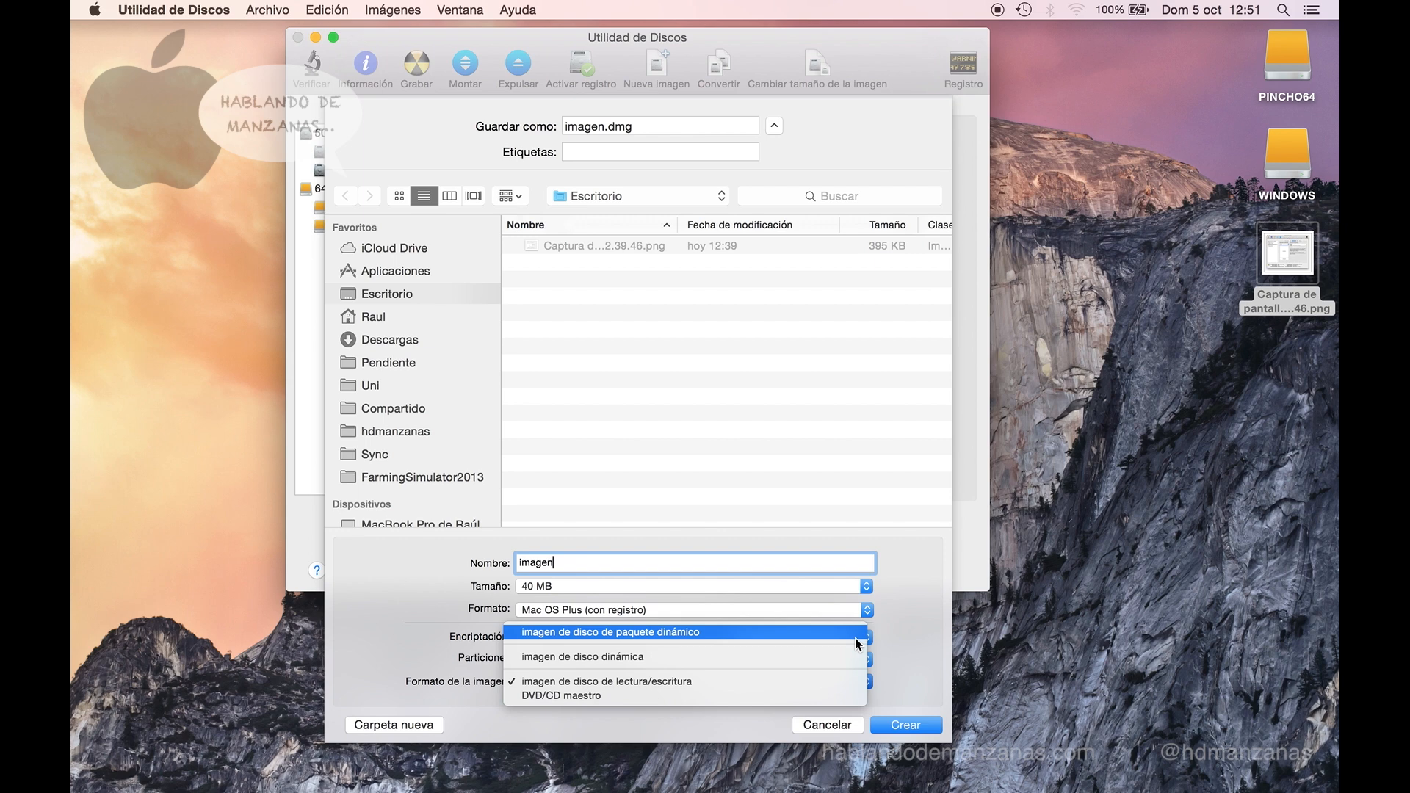
pyautogui.click(842, 681)
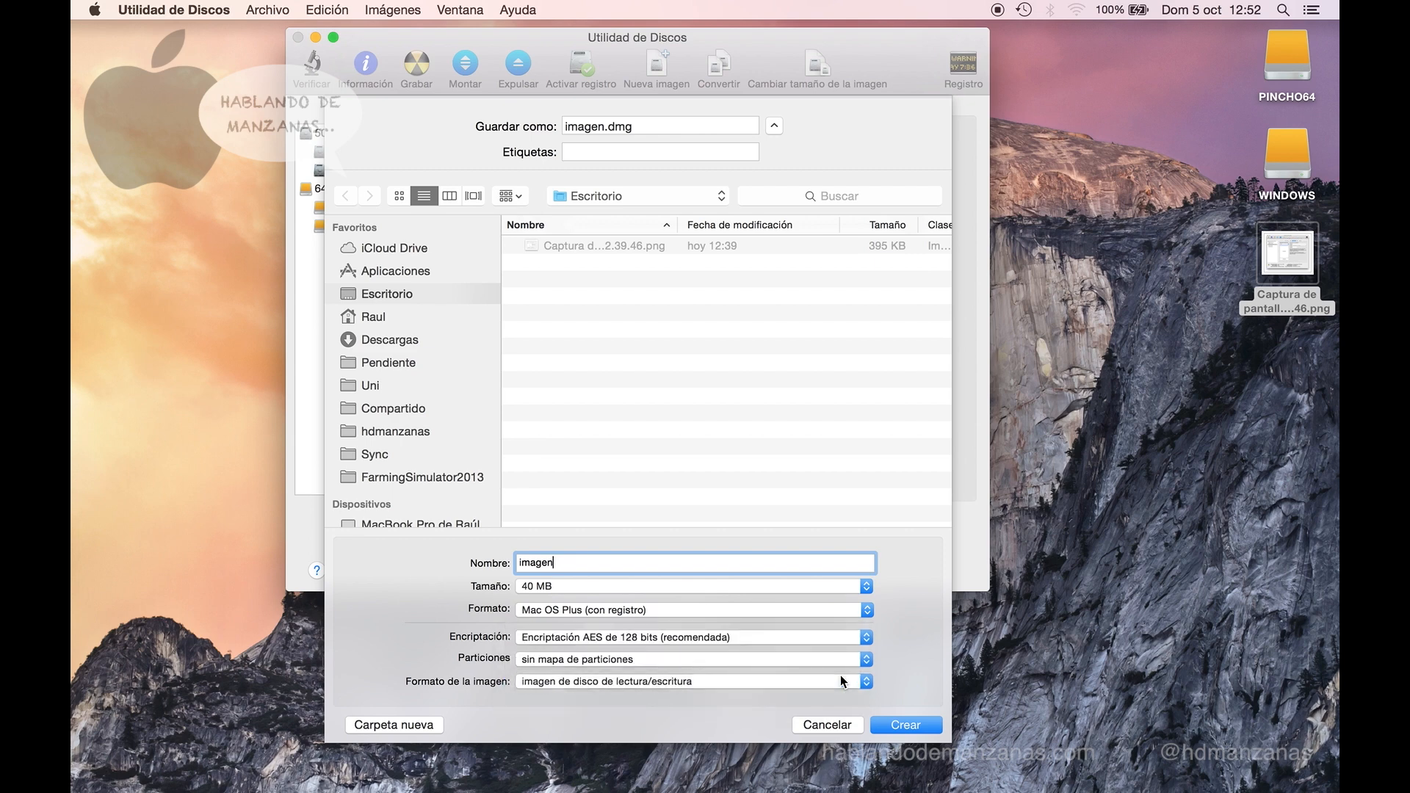
pyautogui.click(906, 725)
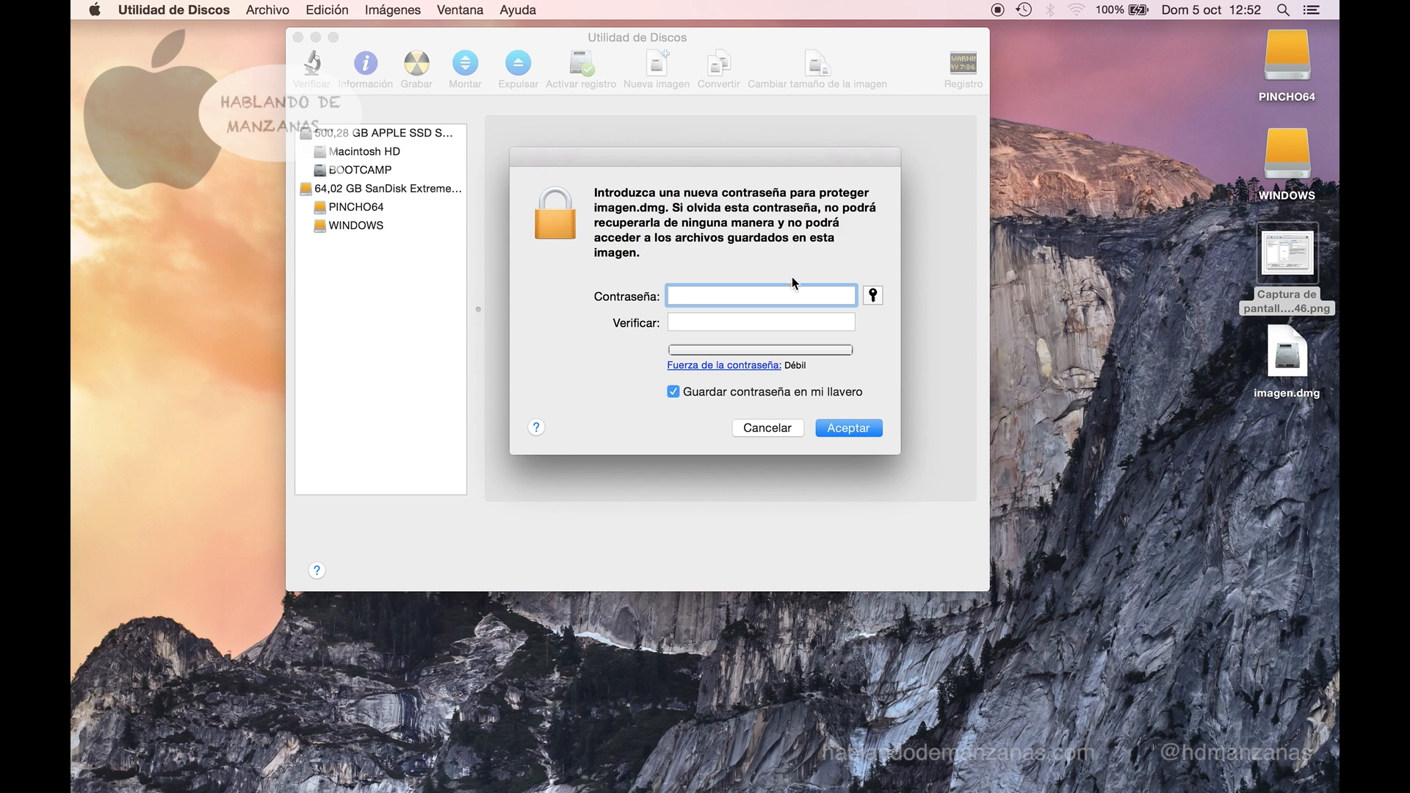
# - Enter and verify the image password, then confirm to create and mount the encrypted imagen.dmg
pyautogui.write('1234')
pyautogui.press('Tab')
pyautogui.write('1234')
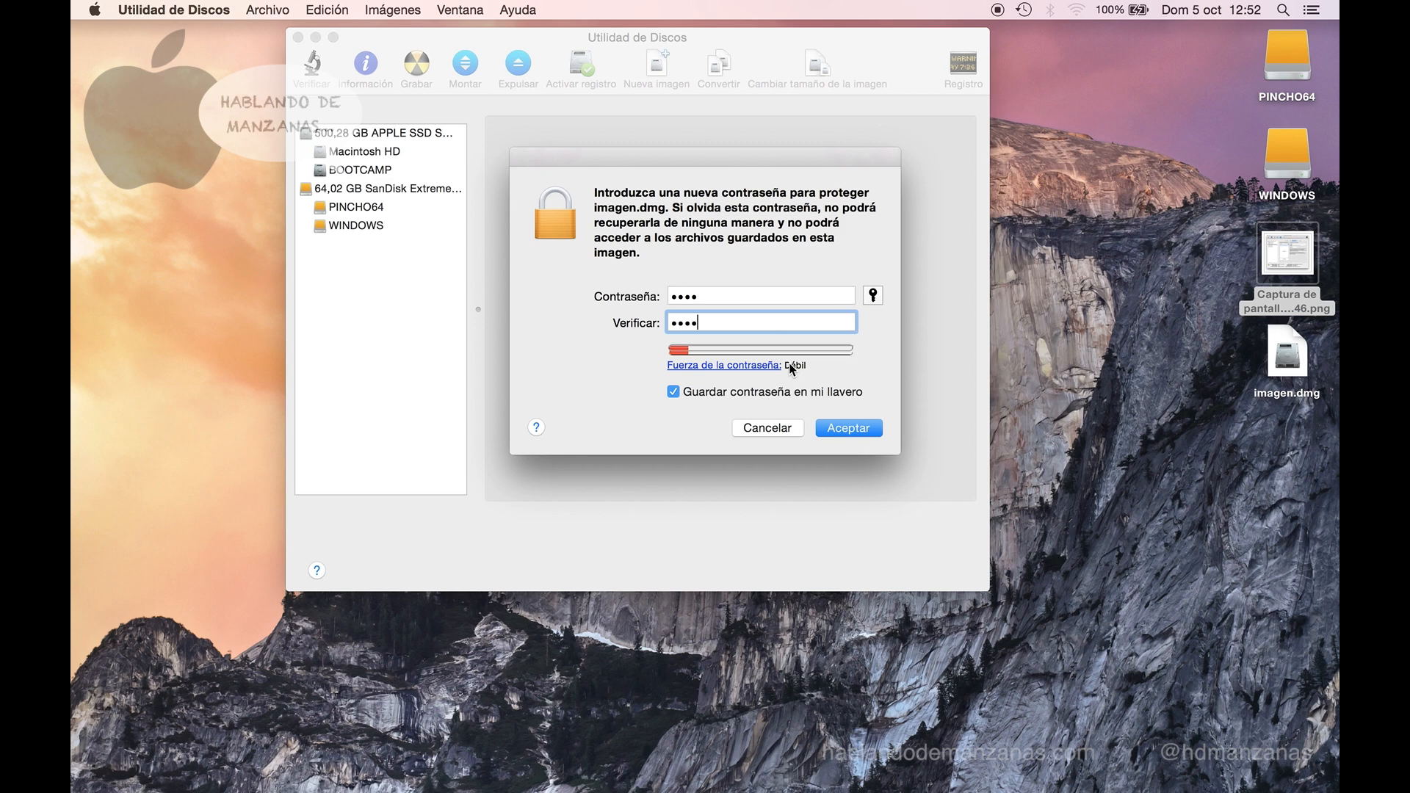
pyautogui.click(849, 429)
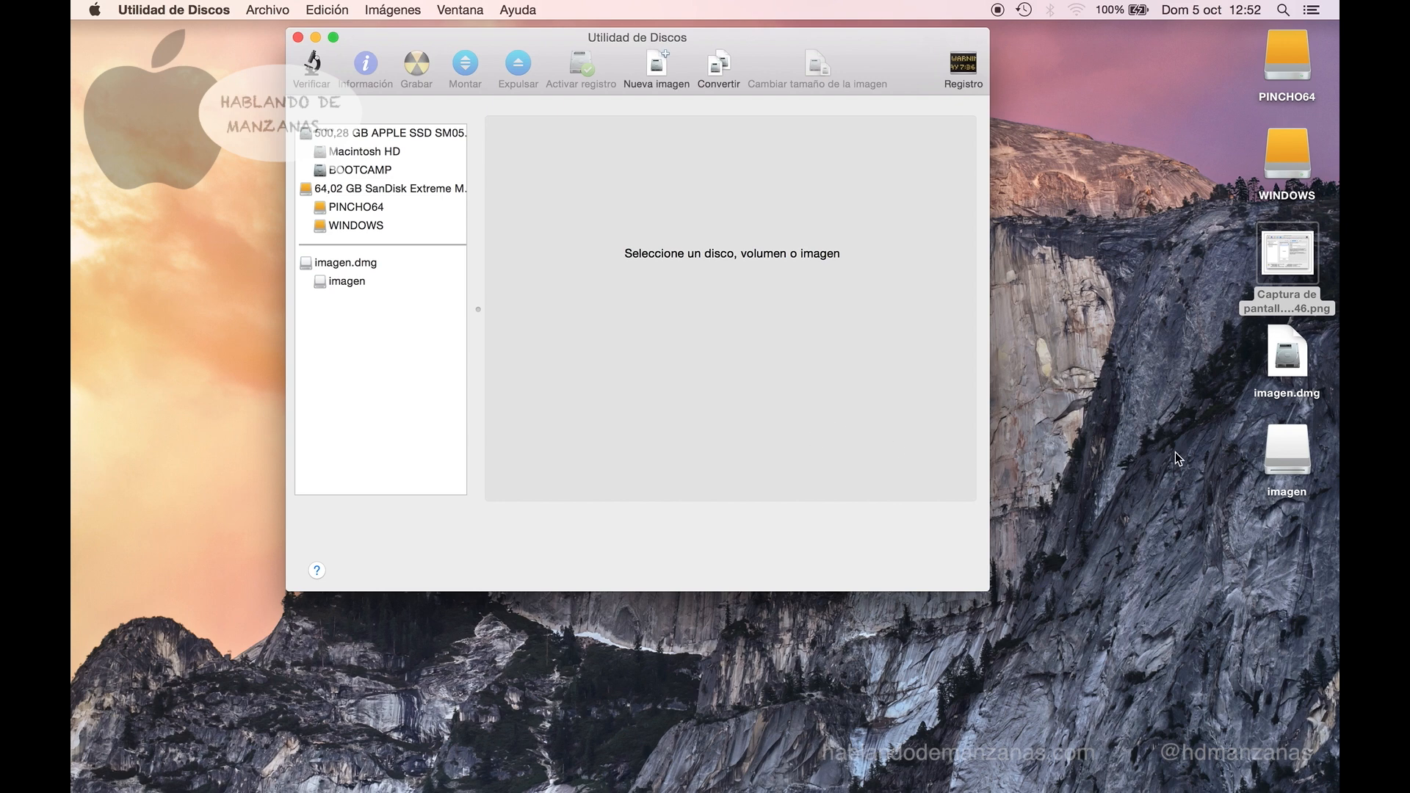
# - Open the mounted imagen volume from the desktop
pyautogui.click(1285, 361)
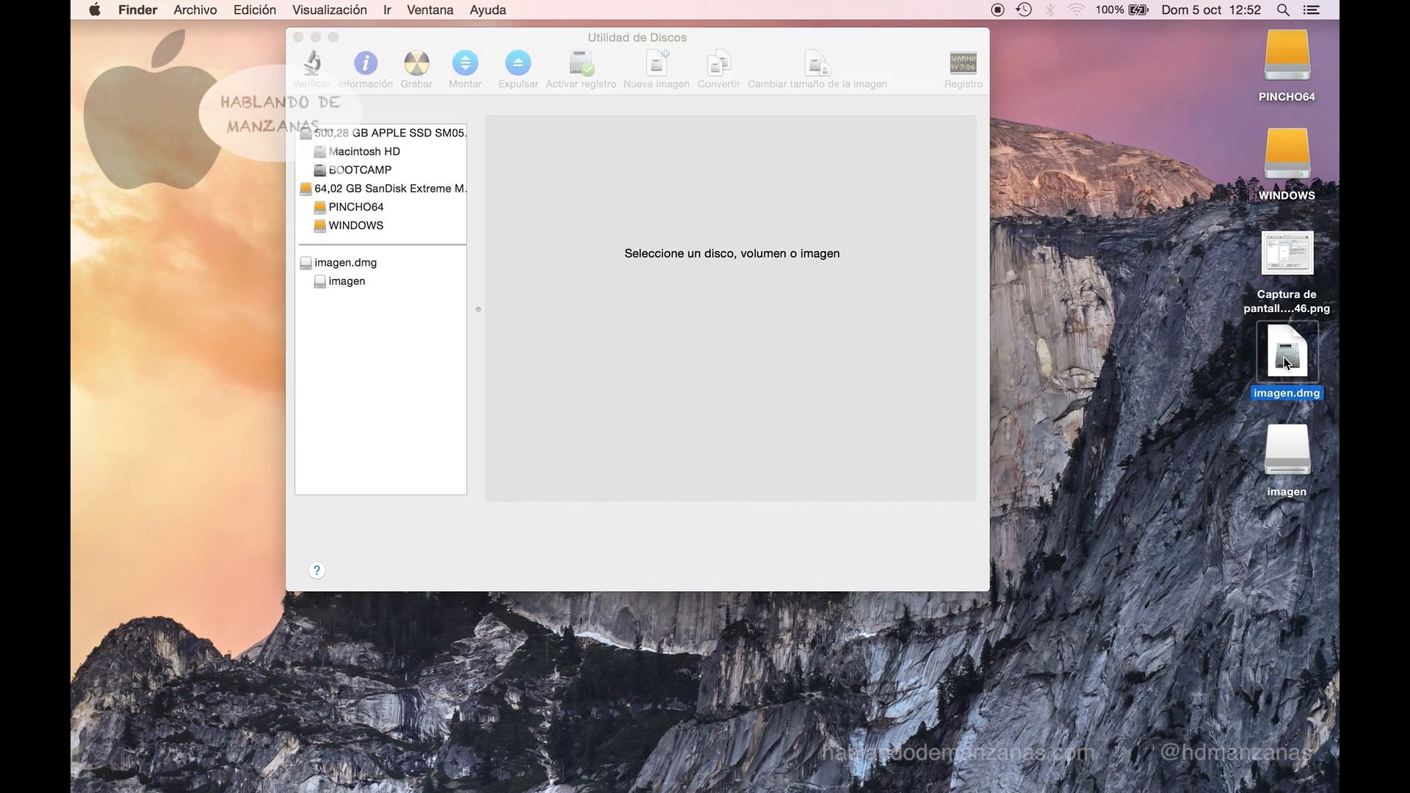
pyautogui.click(1282, 446)
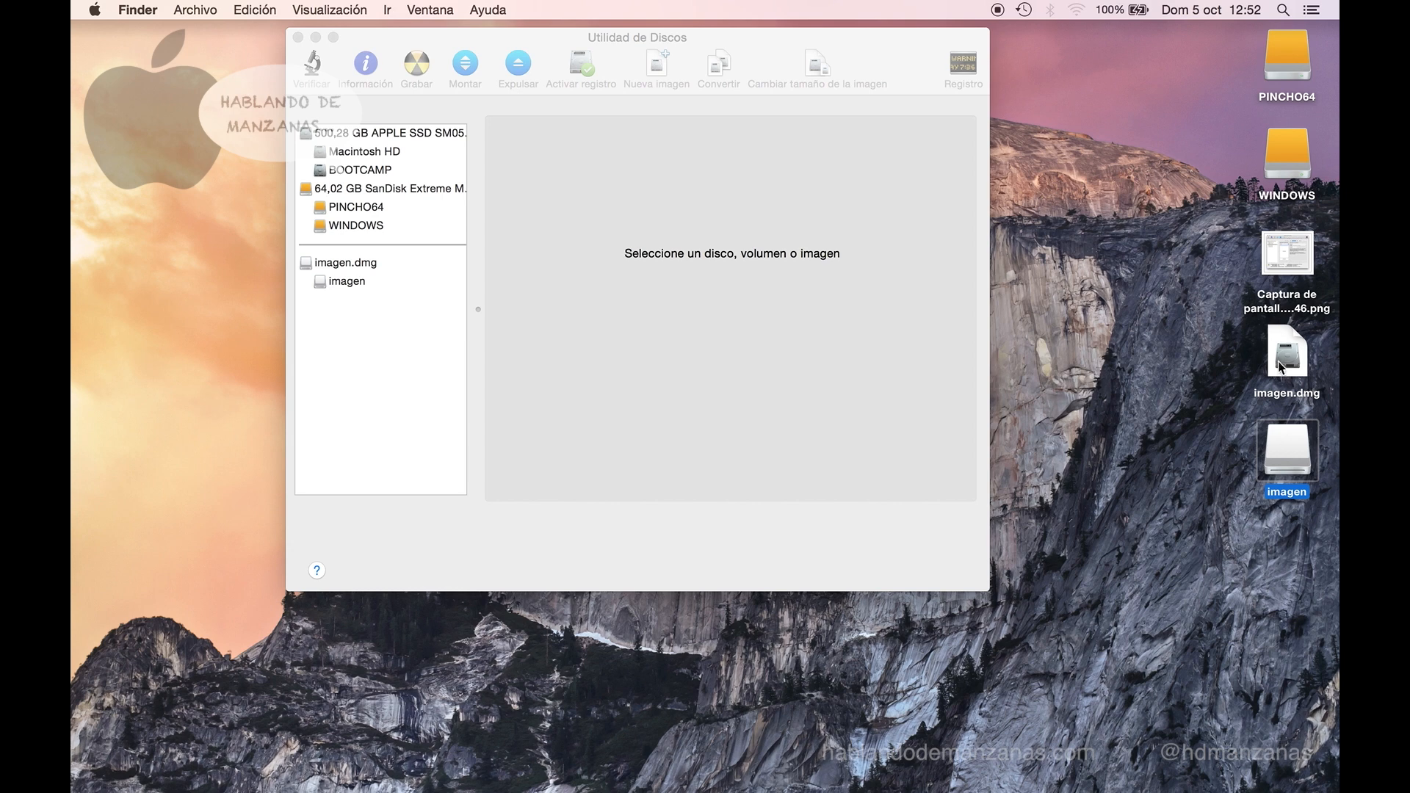
pyautogui.doubleClick(1281, 445)
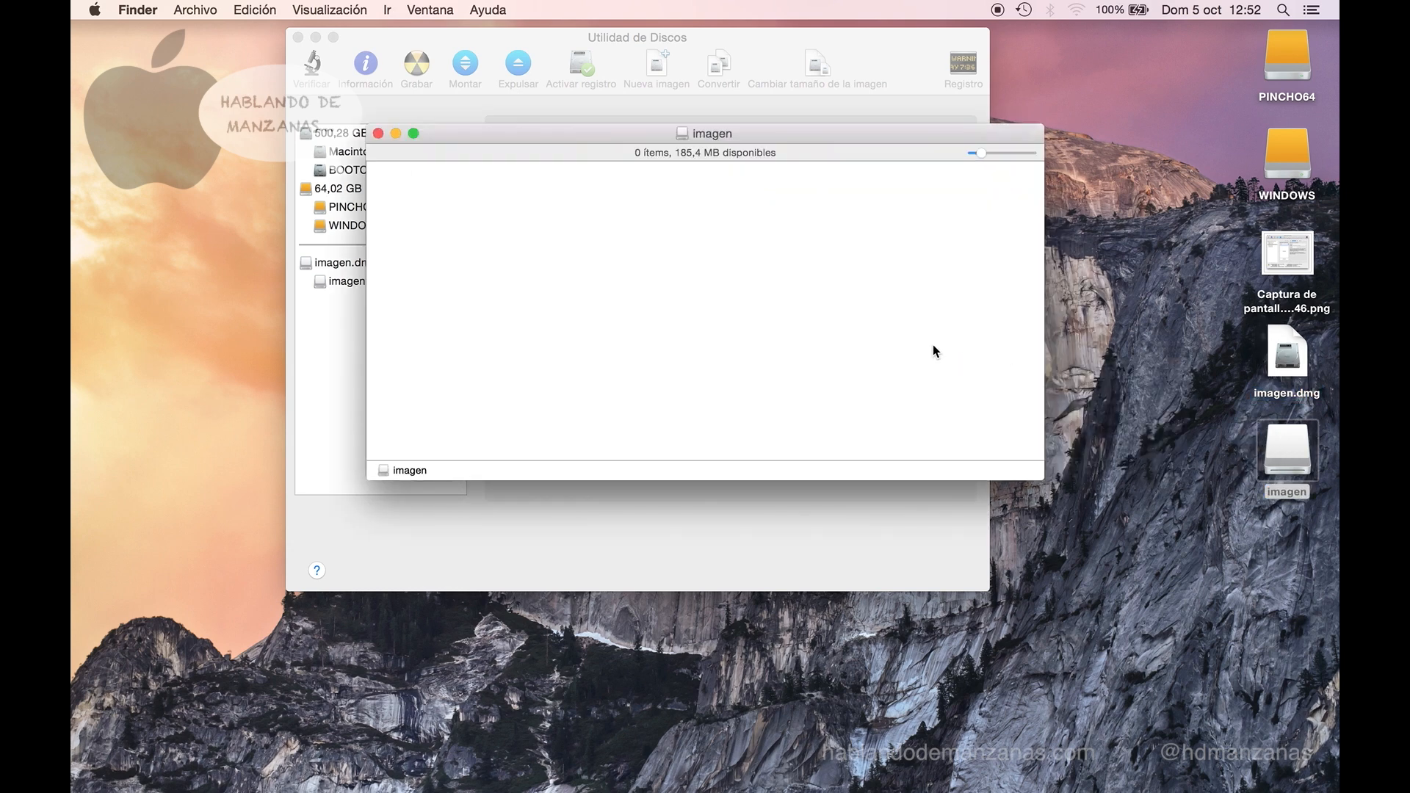
# - Copy the desktop screenshot PNG into the imagen volume and close its window
pyautogui.moveTo(1286, 253); pyautogui.dragTo(903, 314)
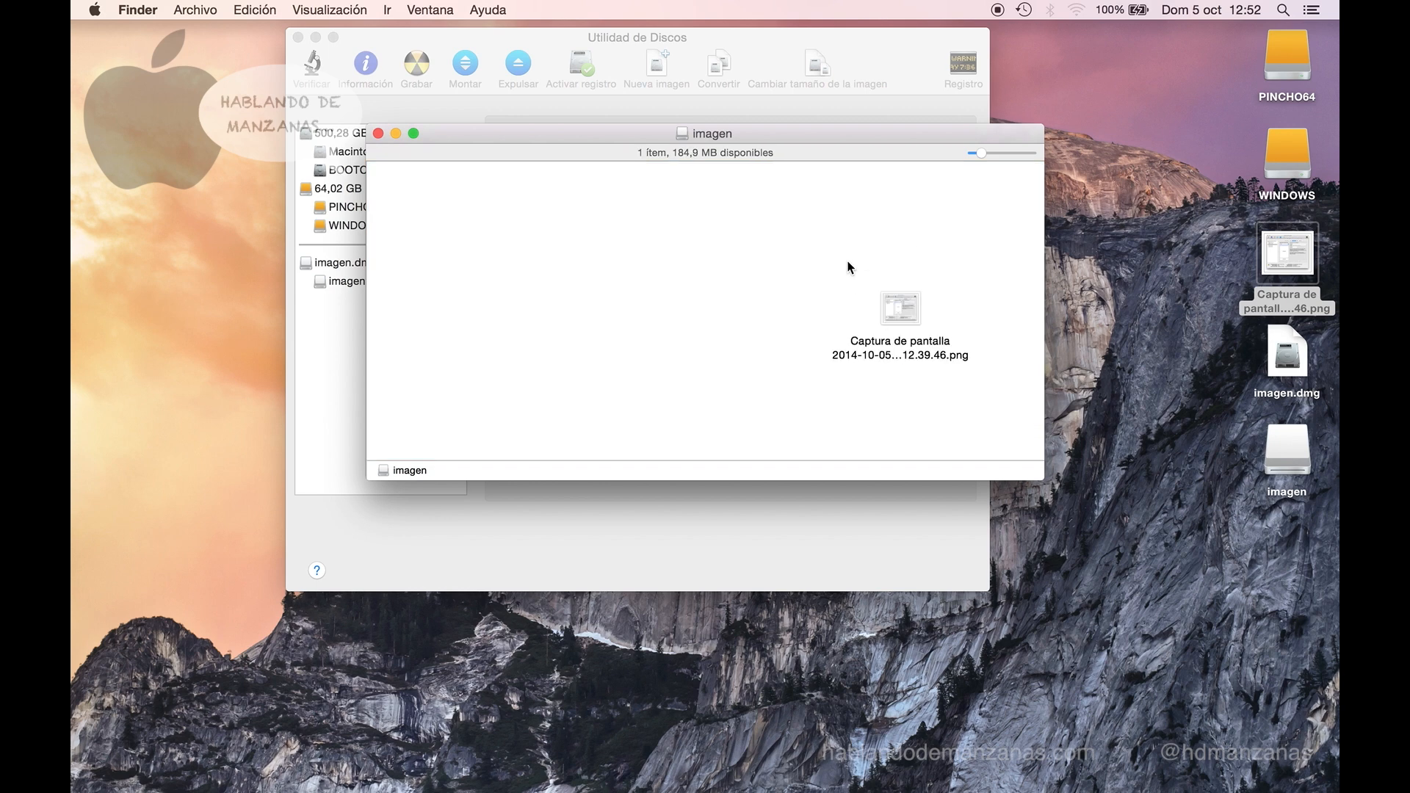
pyautogui.click(900, 321)
pyautogui.moveTo(900, 320); pyautogui.dragTo(682, 289)
pyautogui.click(792, 298)
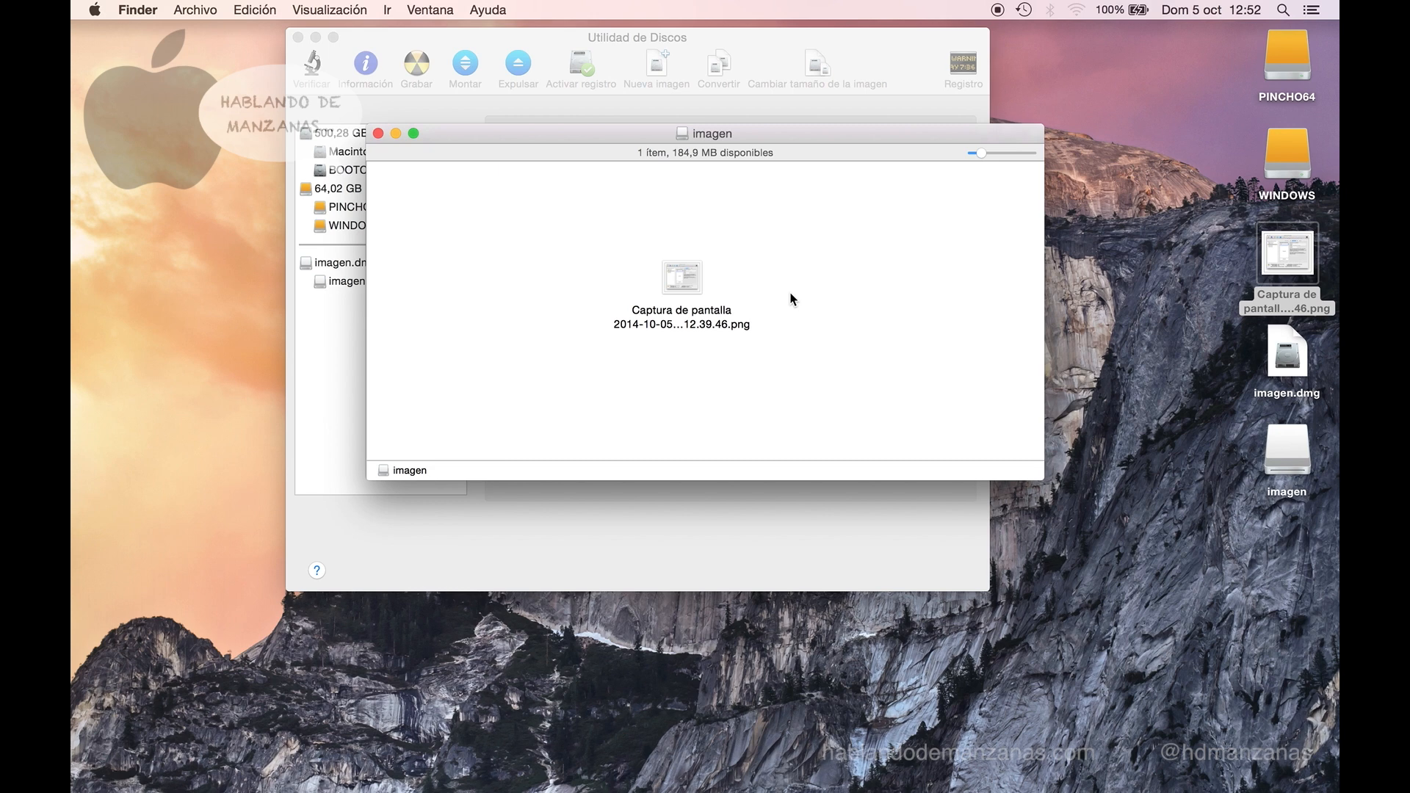
pyautogui.press('super+w')
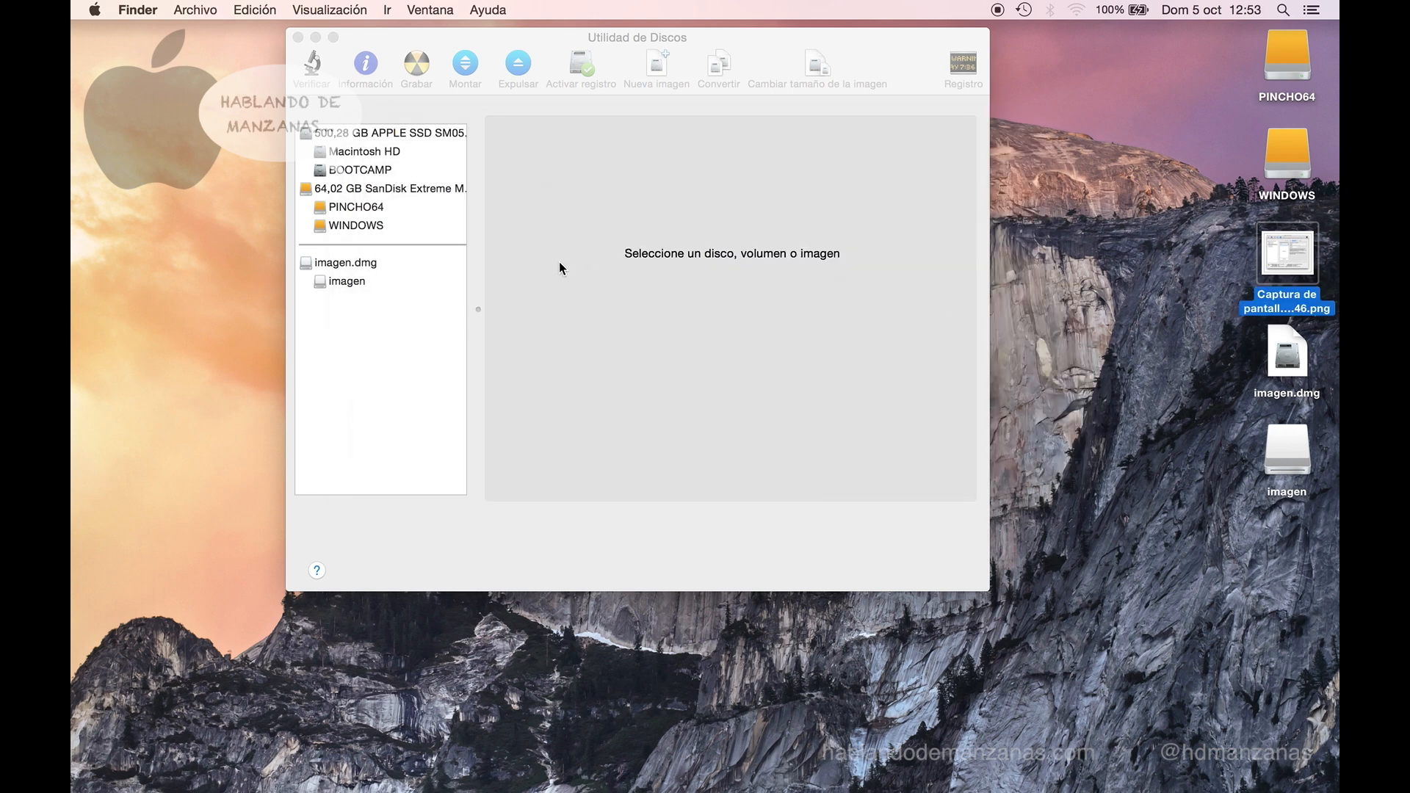
# - Eject the imagen volume from the desktop
pyautogui.doubleClick(1294, 433)
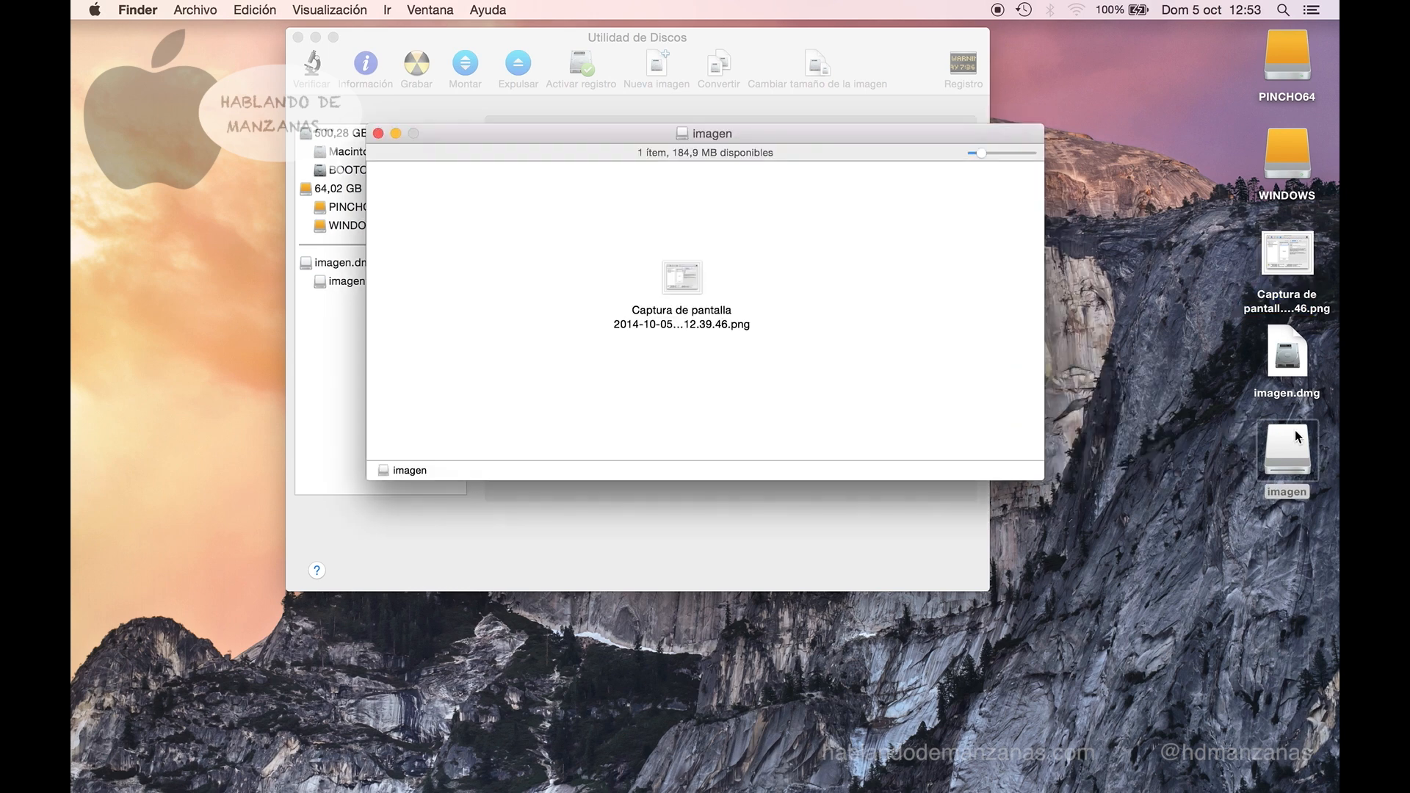
pyautogui.rightClick(1294, 434)
pyautogui.click(1248, 465)
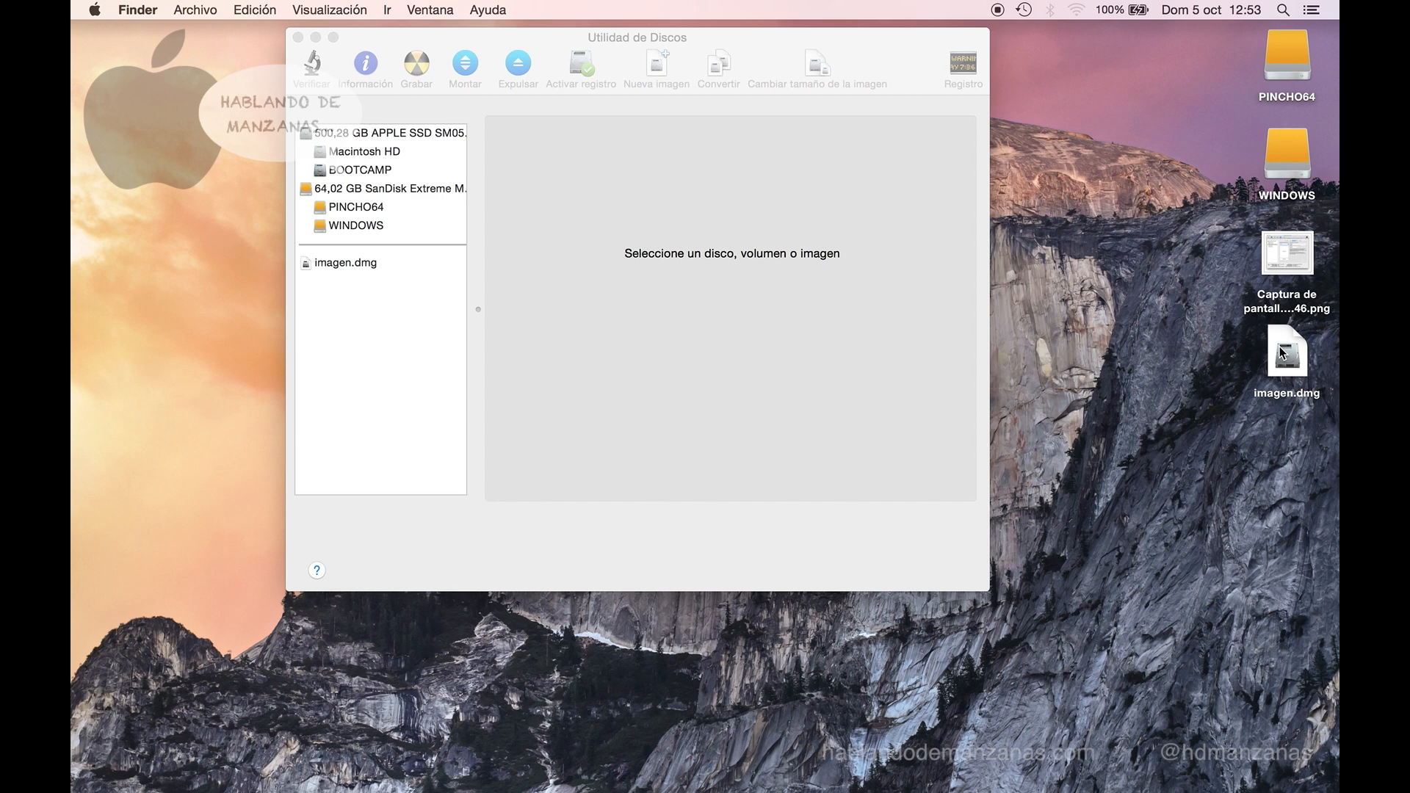
# - Remount imagen.dmg and check that the screenshot PNG is still inside the volume
pyautogui.doubleClick(1281, 353)
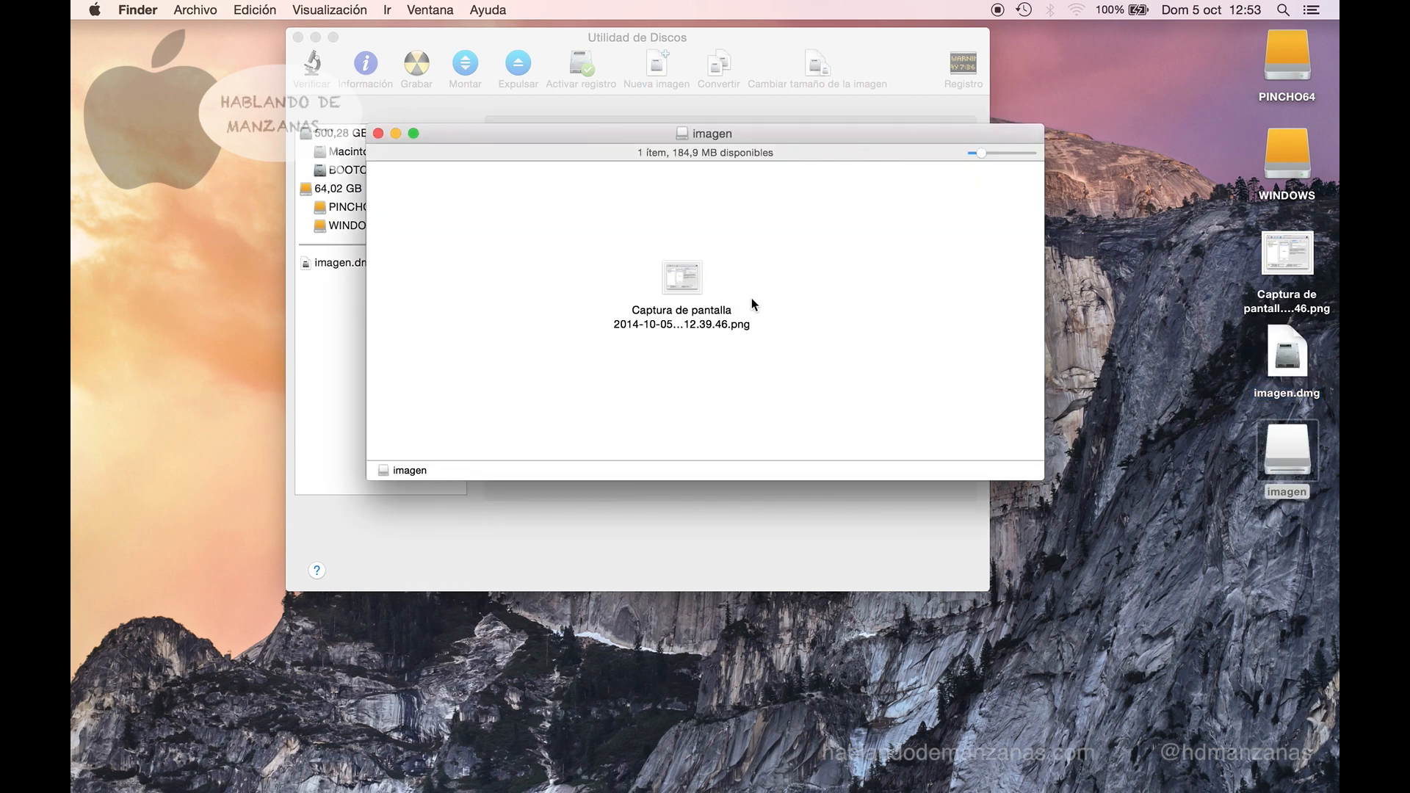
pyautogui.click(688, 292)
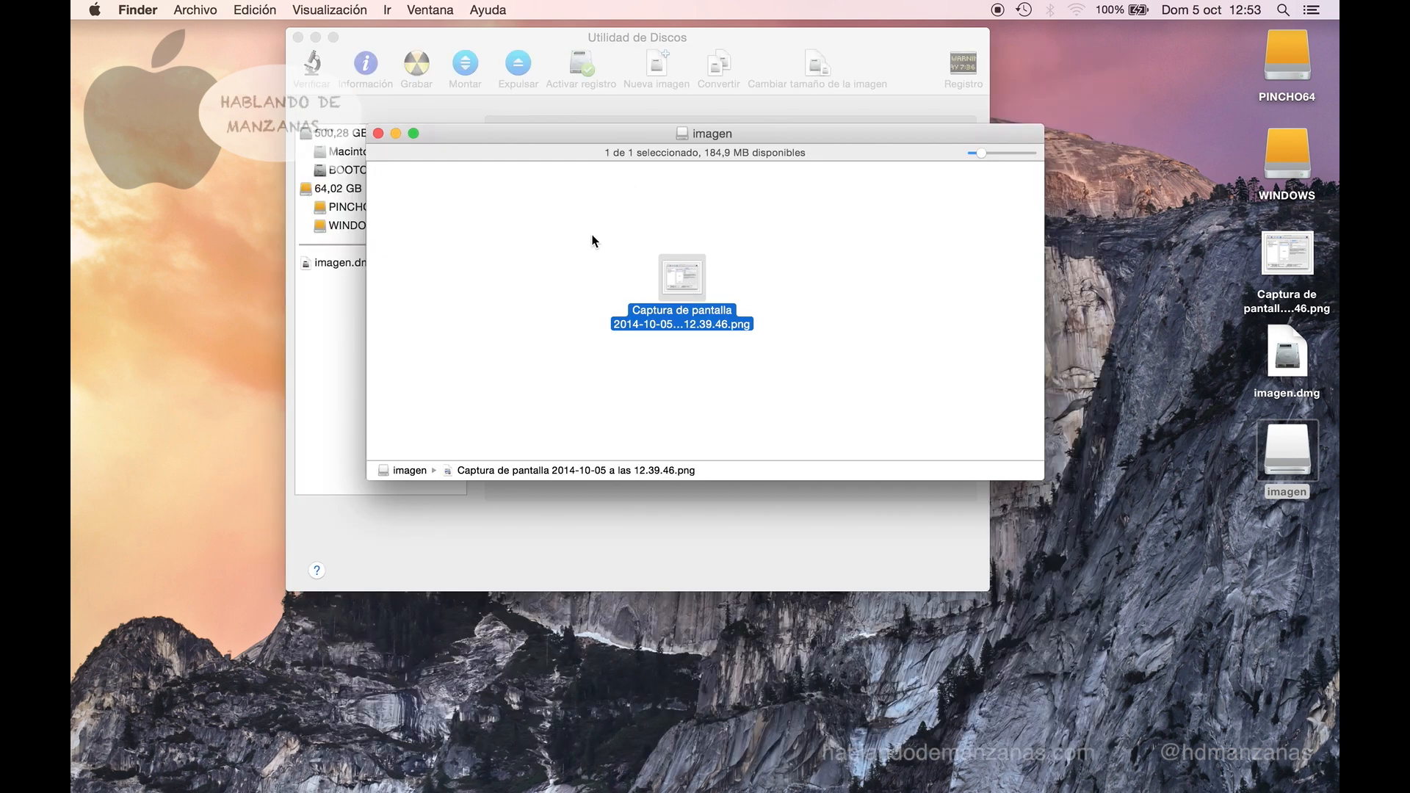
pyautogui.click(595, 241)
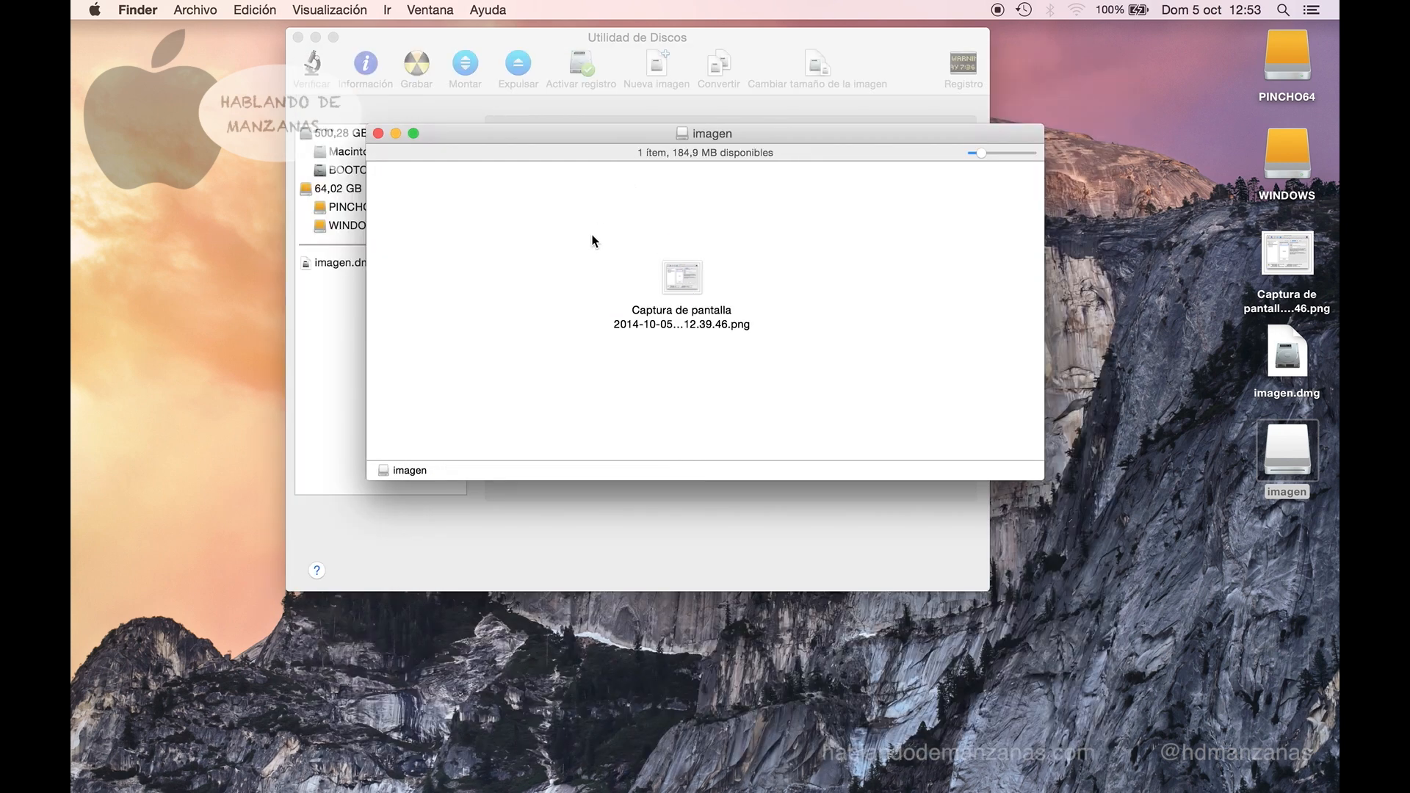